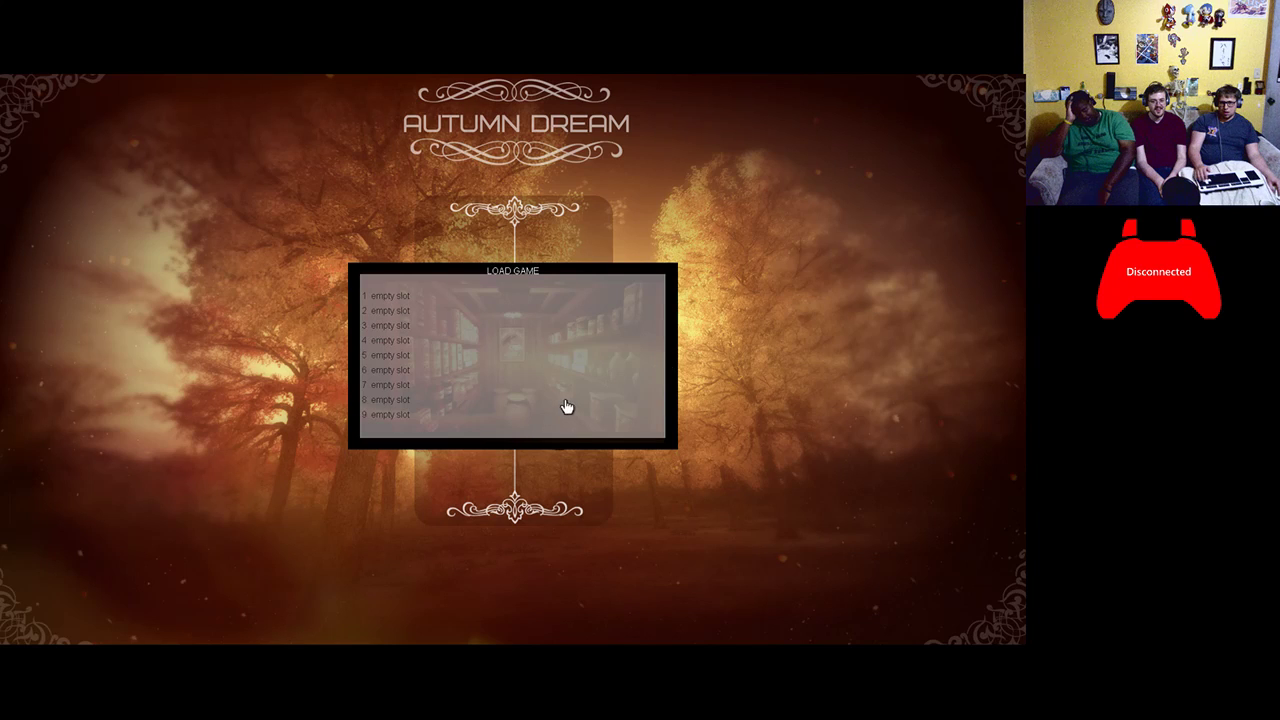
key("Escape")
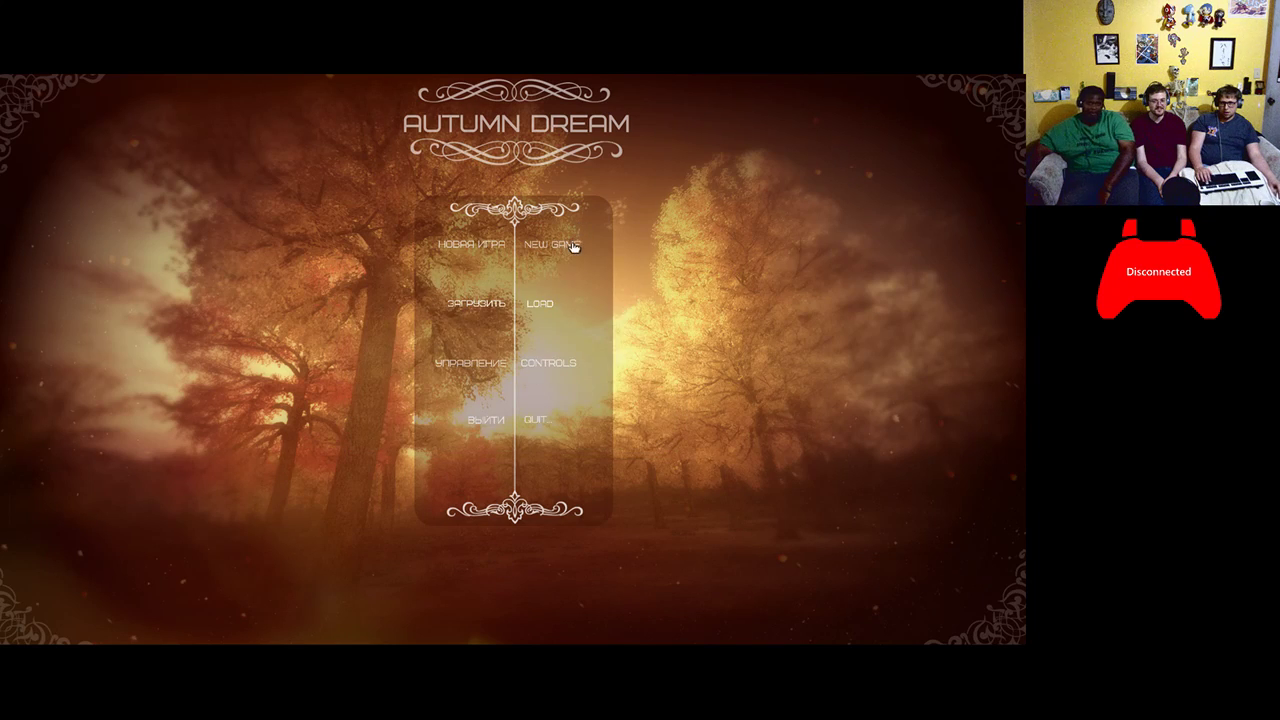
left_click(570, 250)
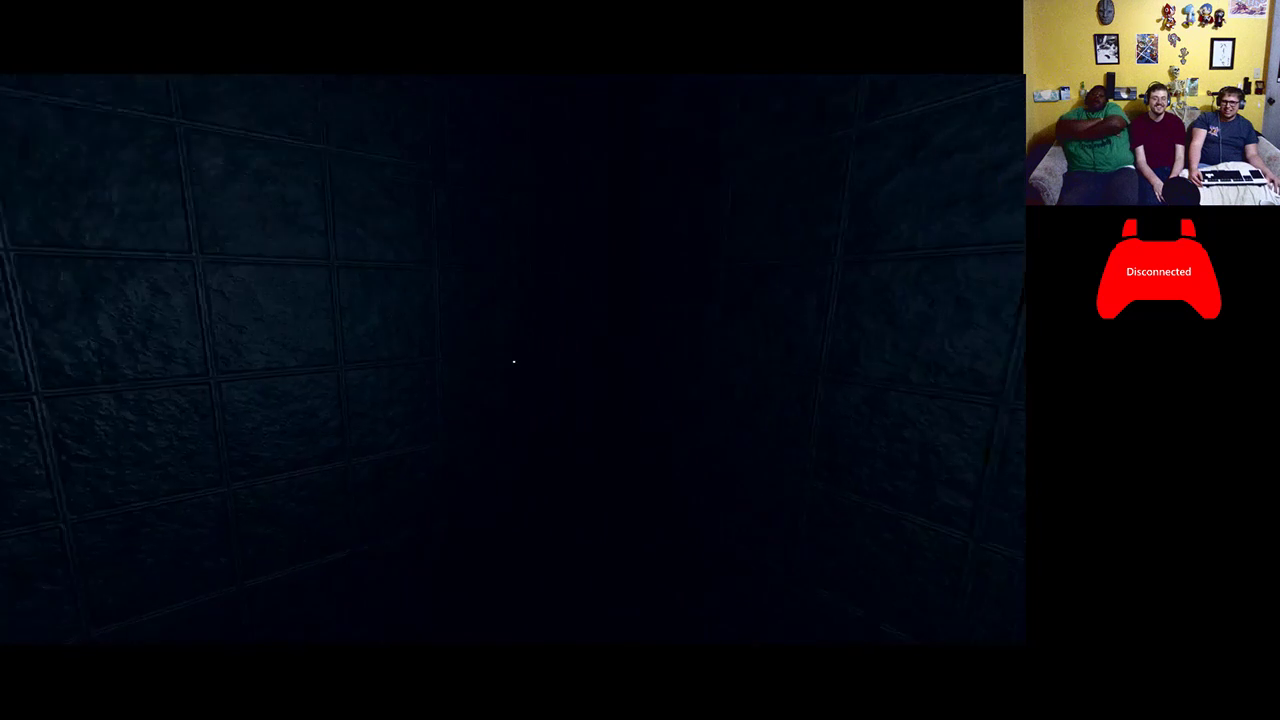
key("Escape")
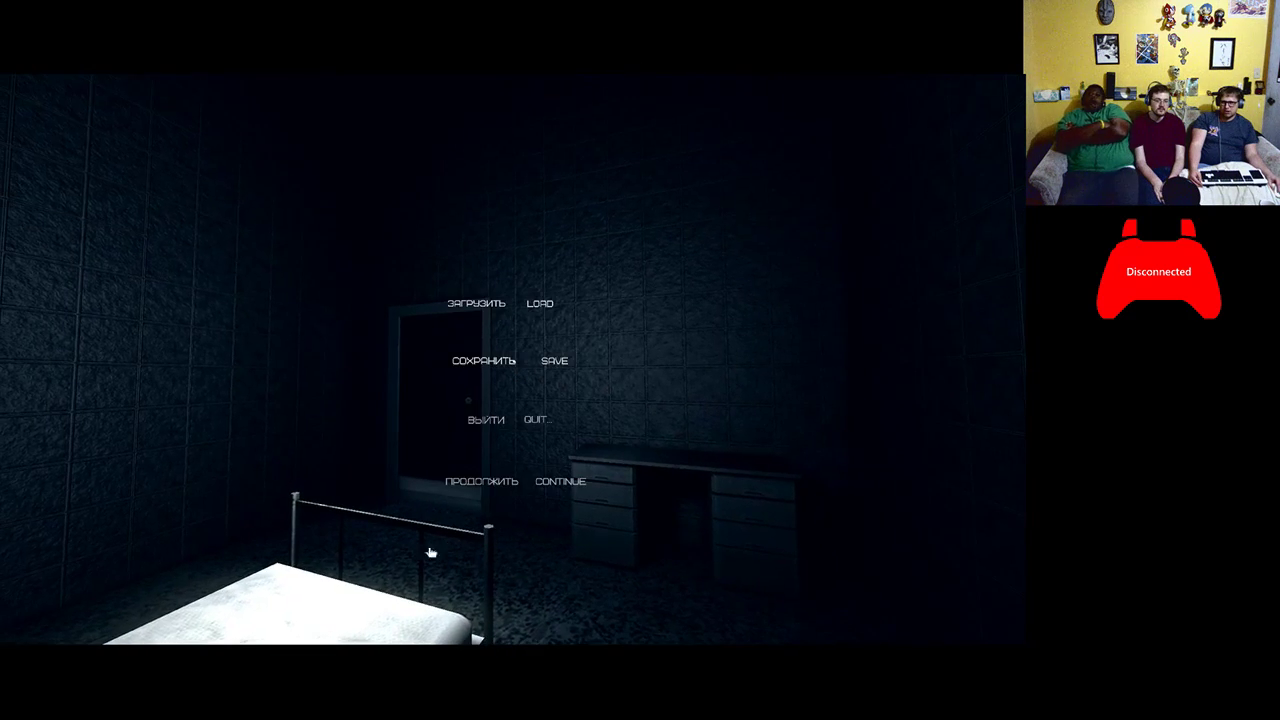
left_click(556, 361)
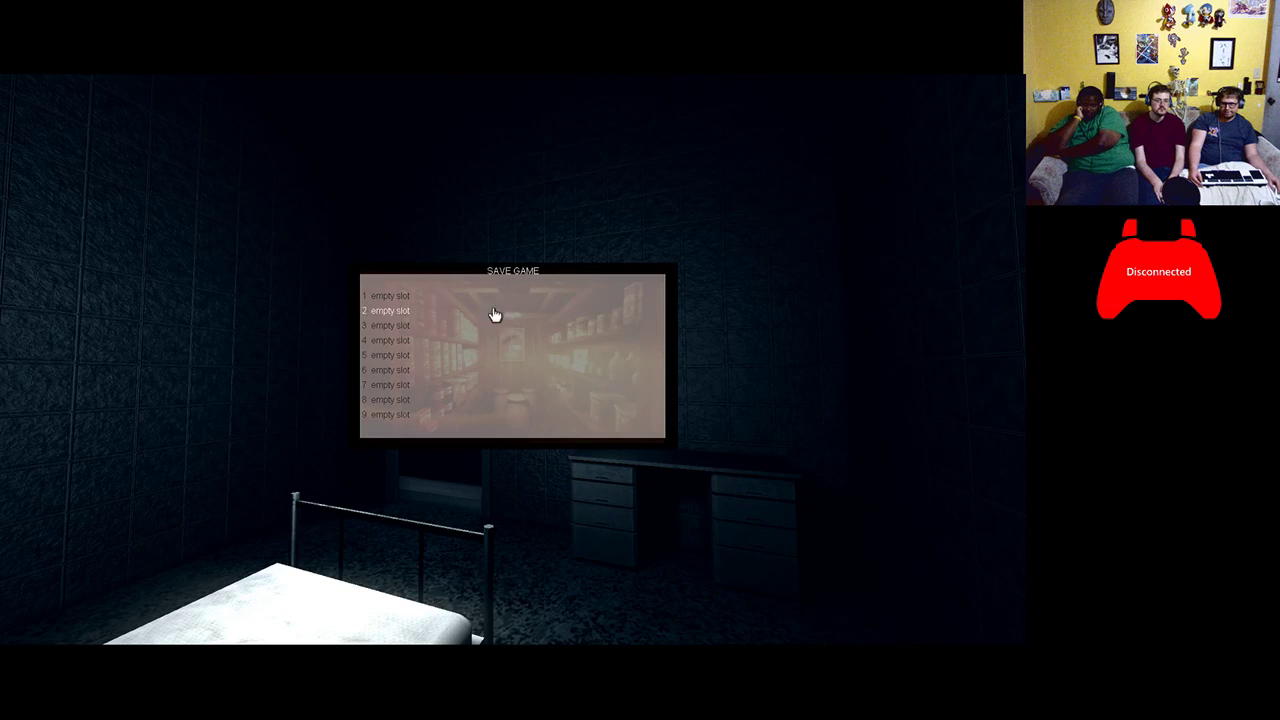
left_click(401, 297)
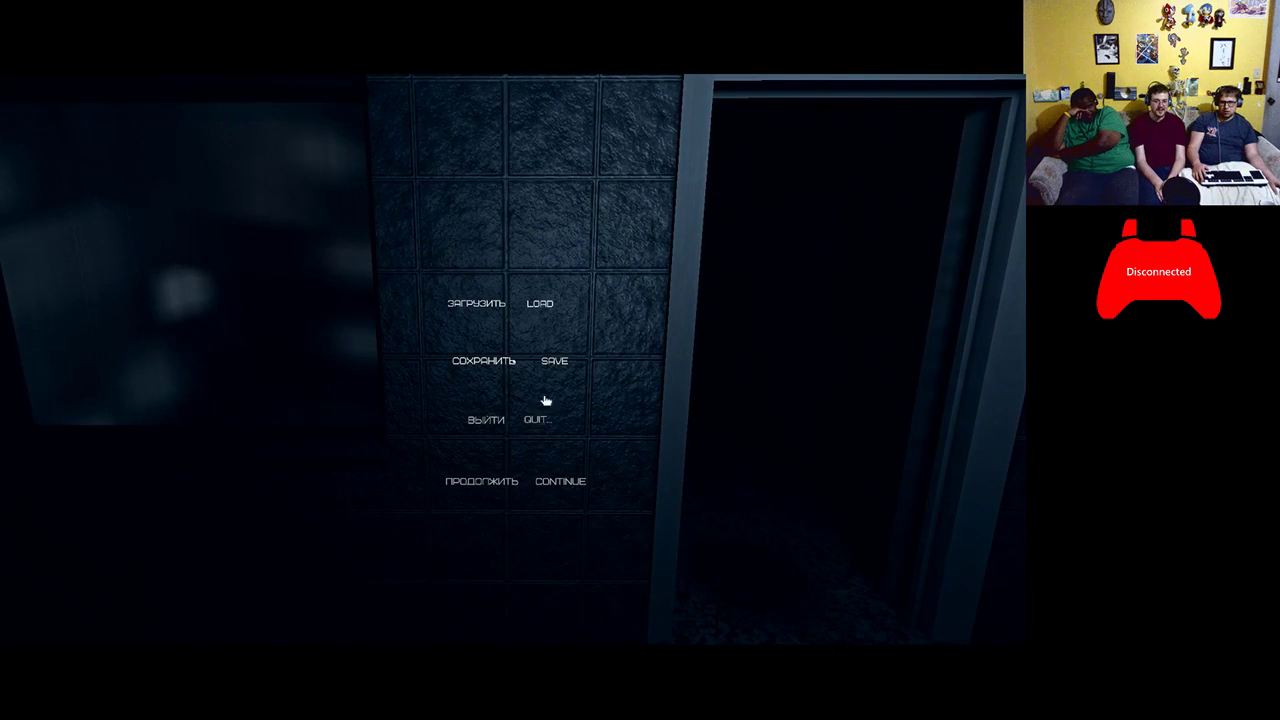
left_click(553, 361)
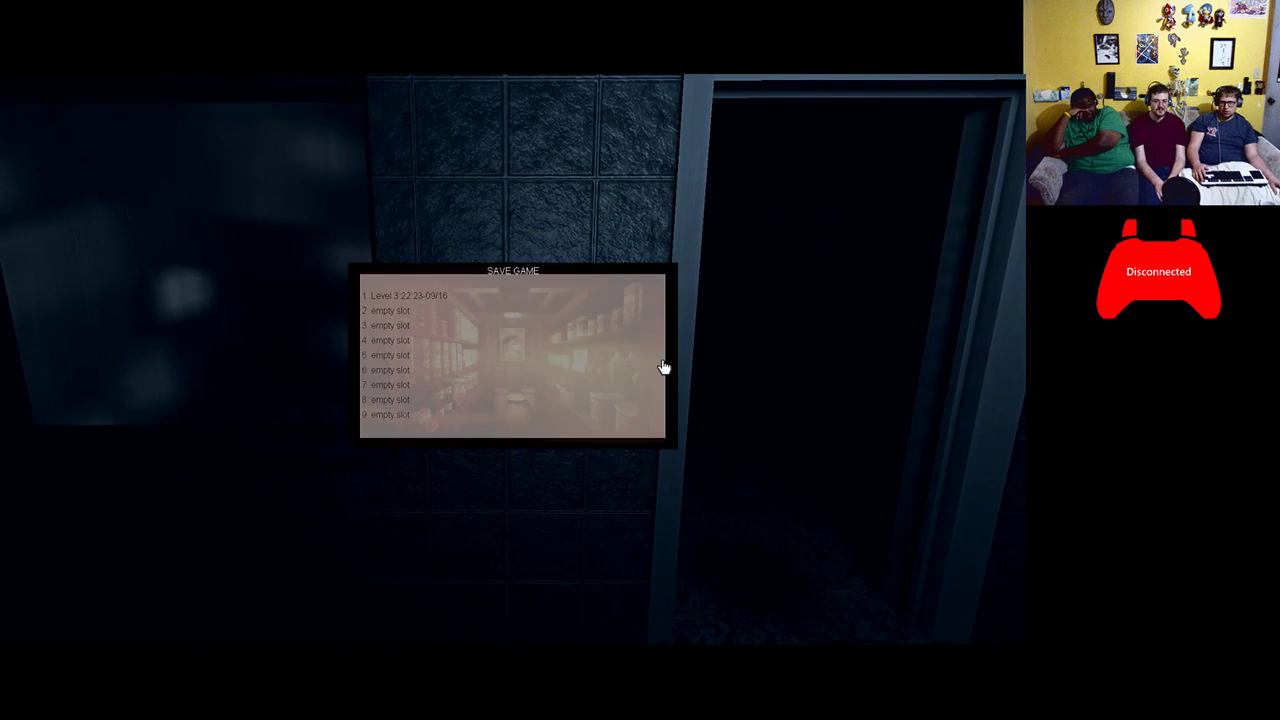
left_click(407, 315)
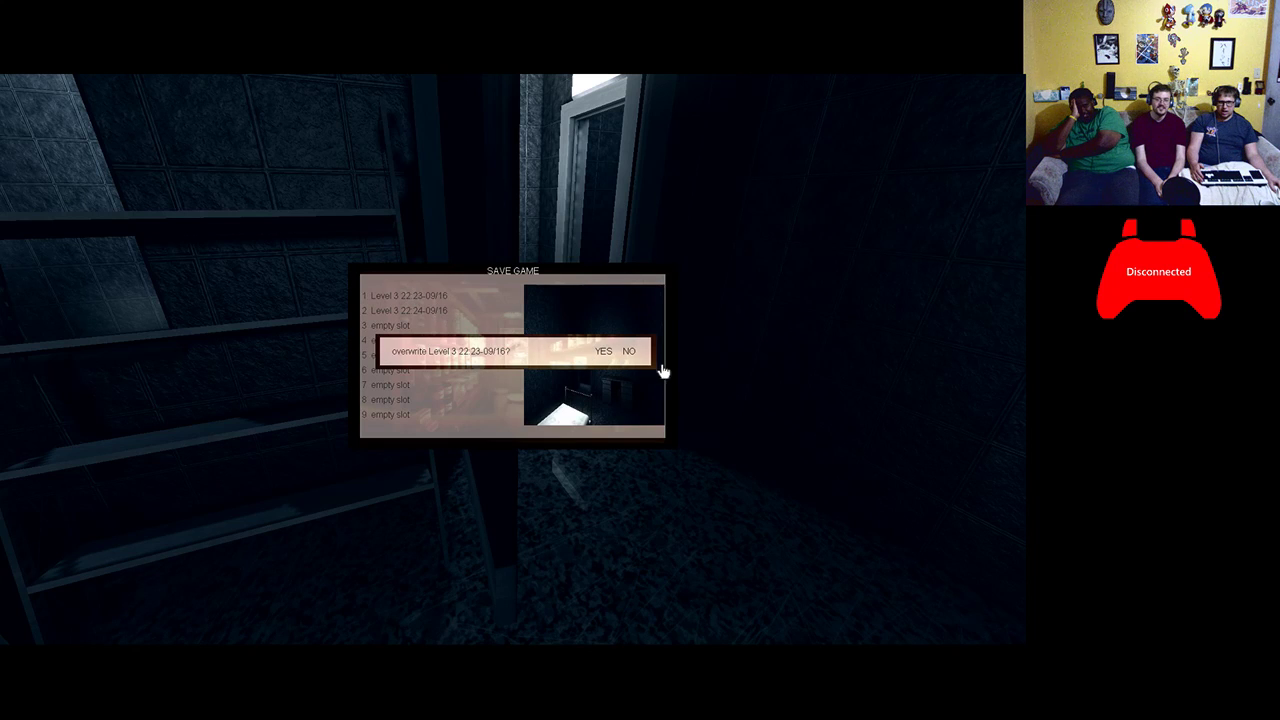
left_click(612, 357)
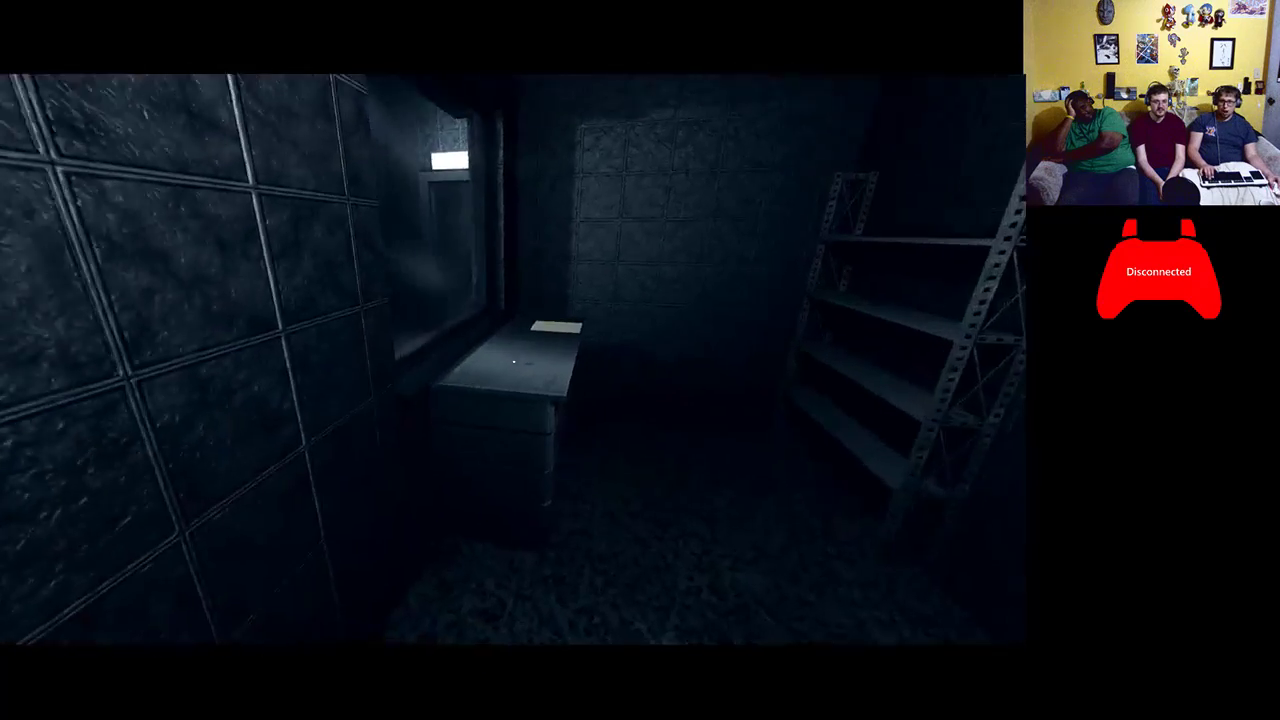
key("e")
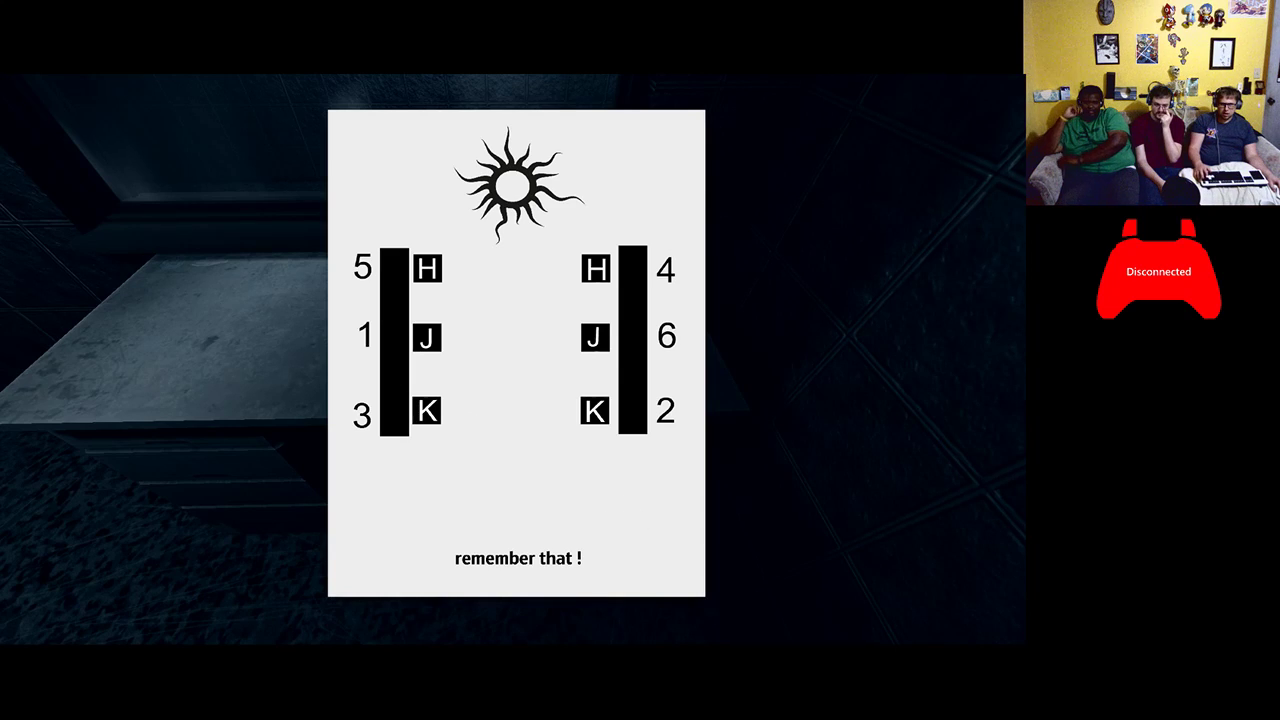
key("Escape")
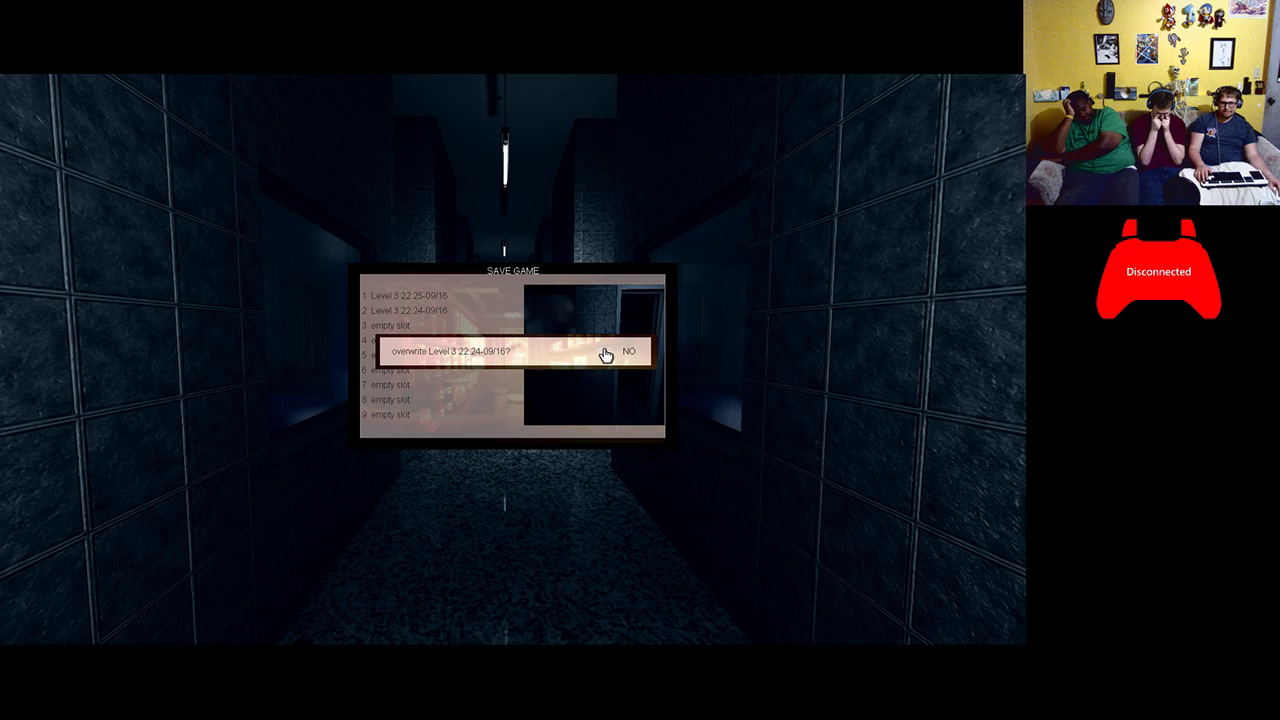
left_click(605, 352)
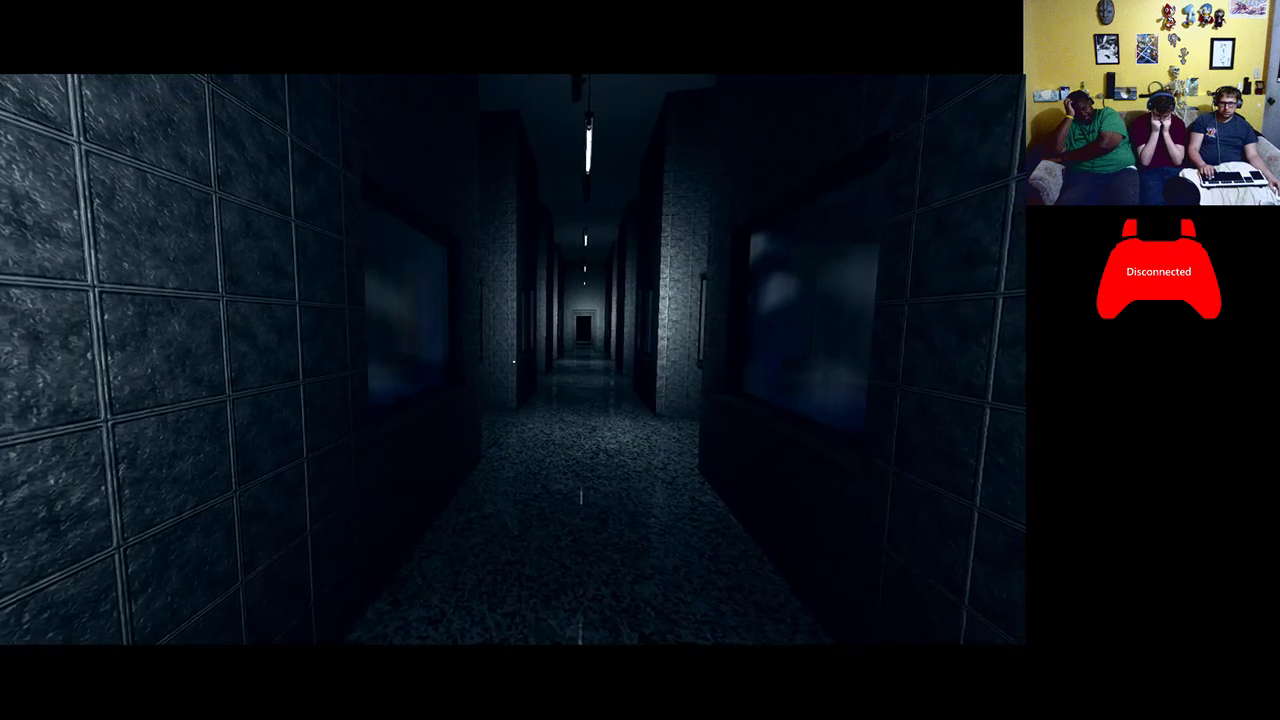
key("w")
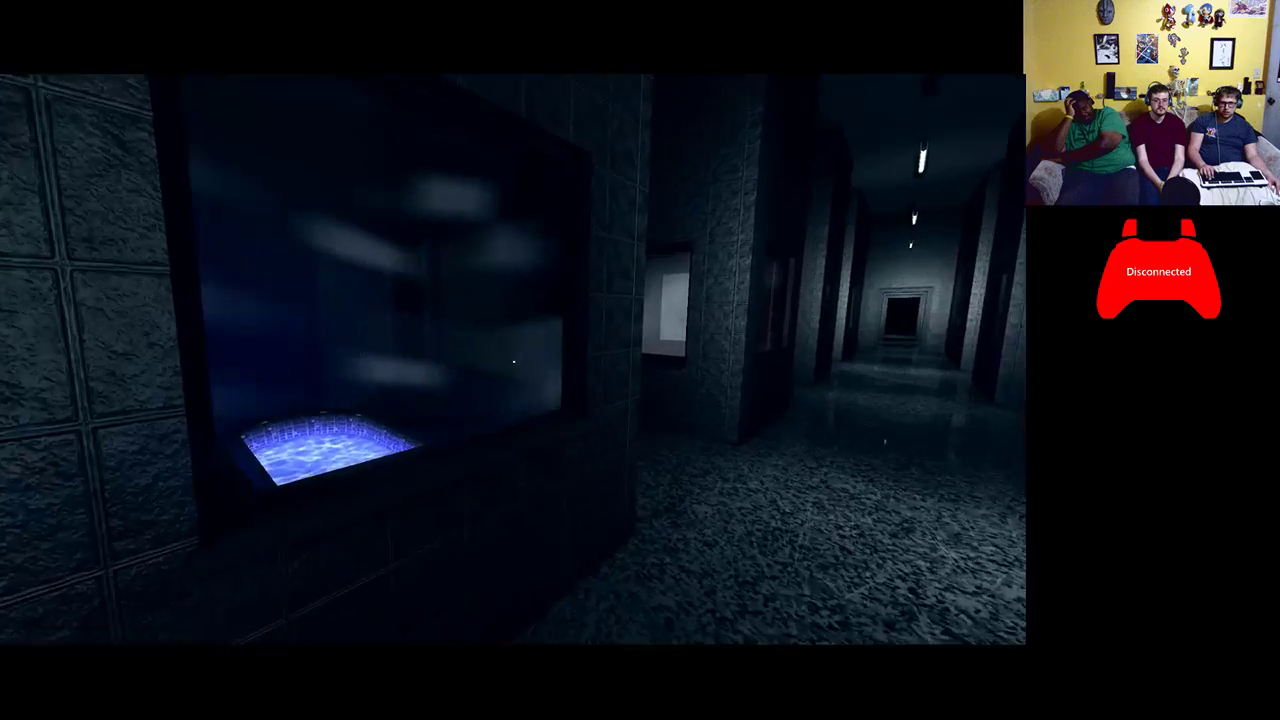
key("w")
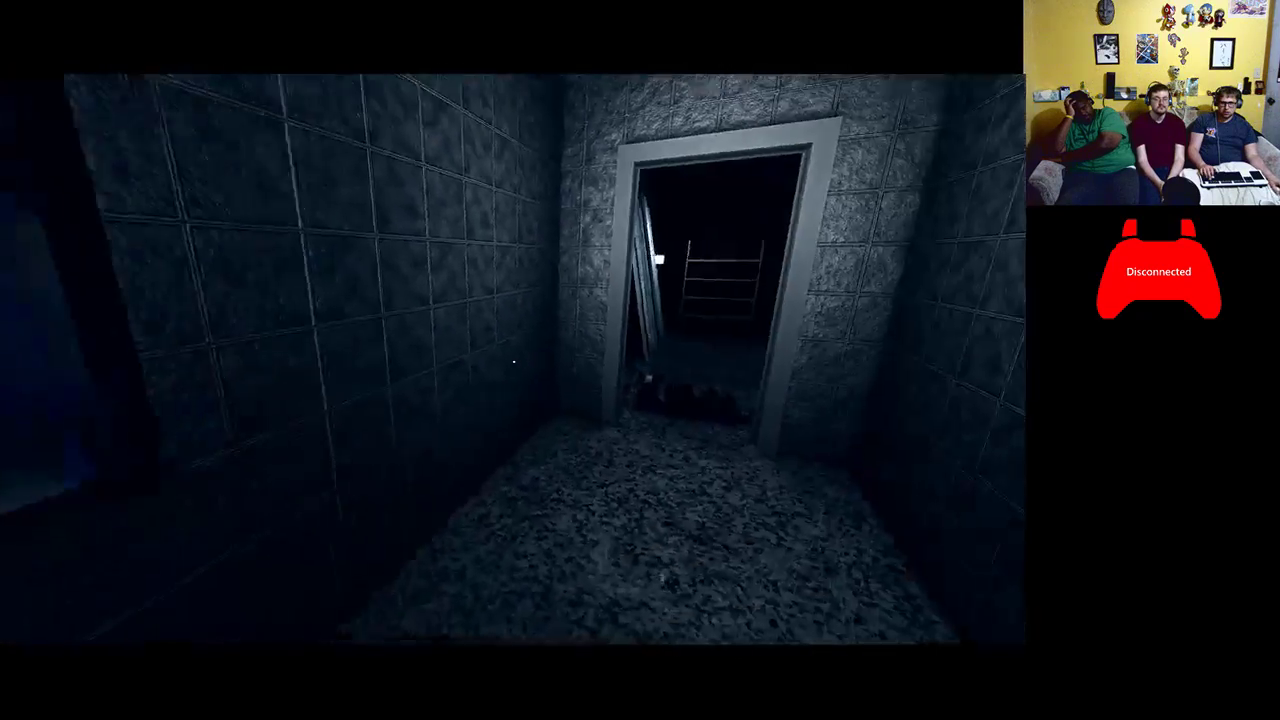
key("w")
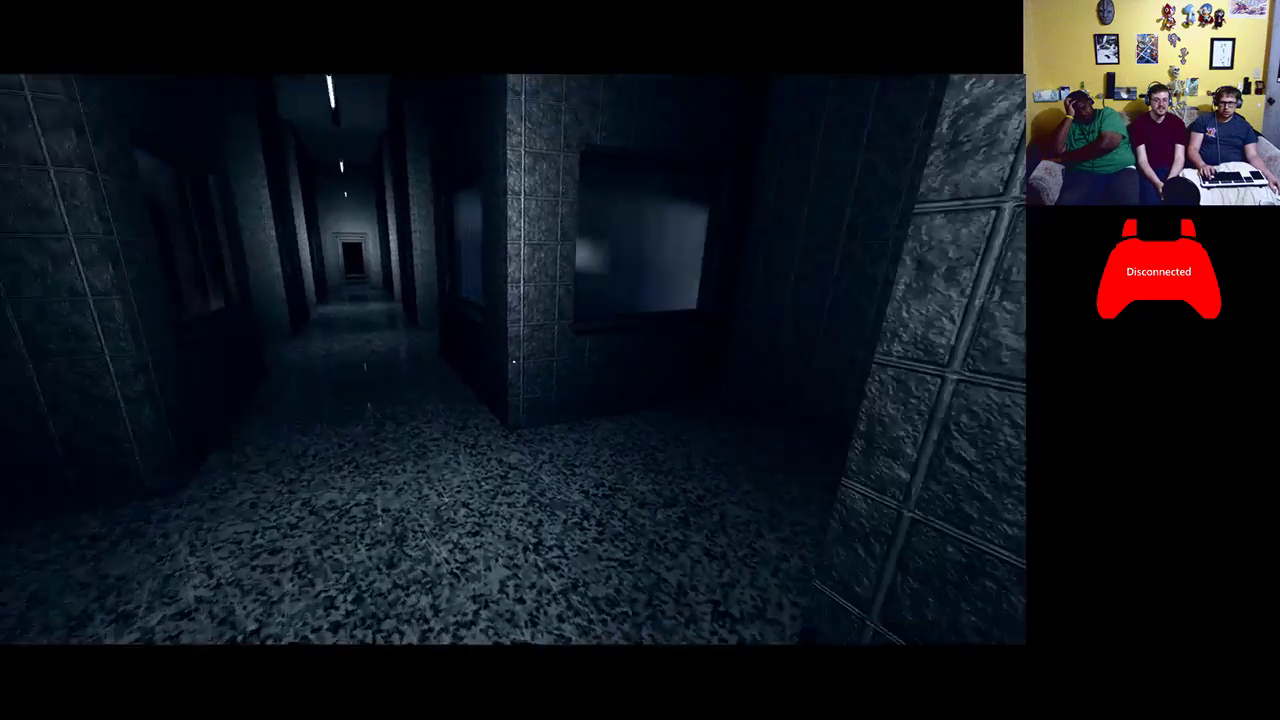
key("w")
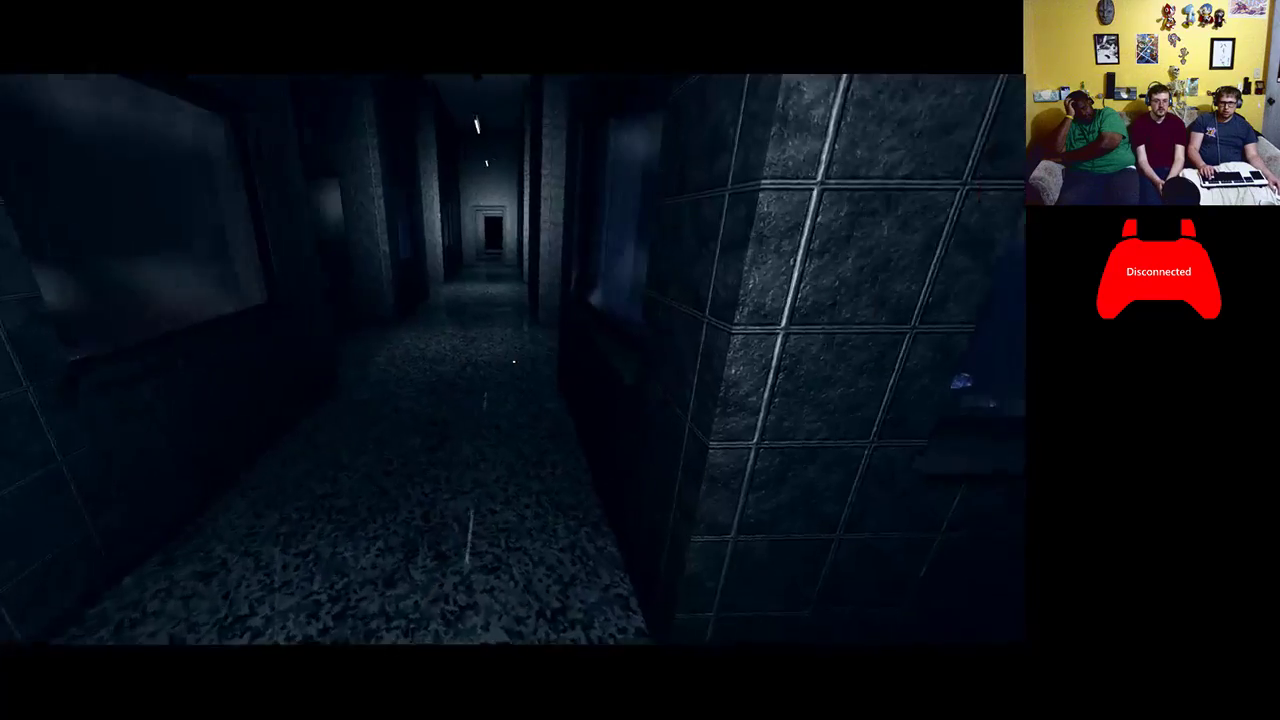
key("w")
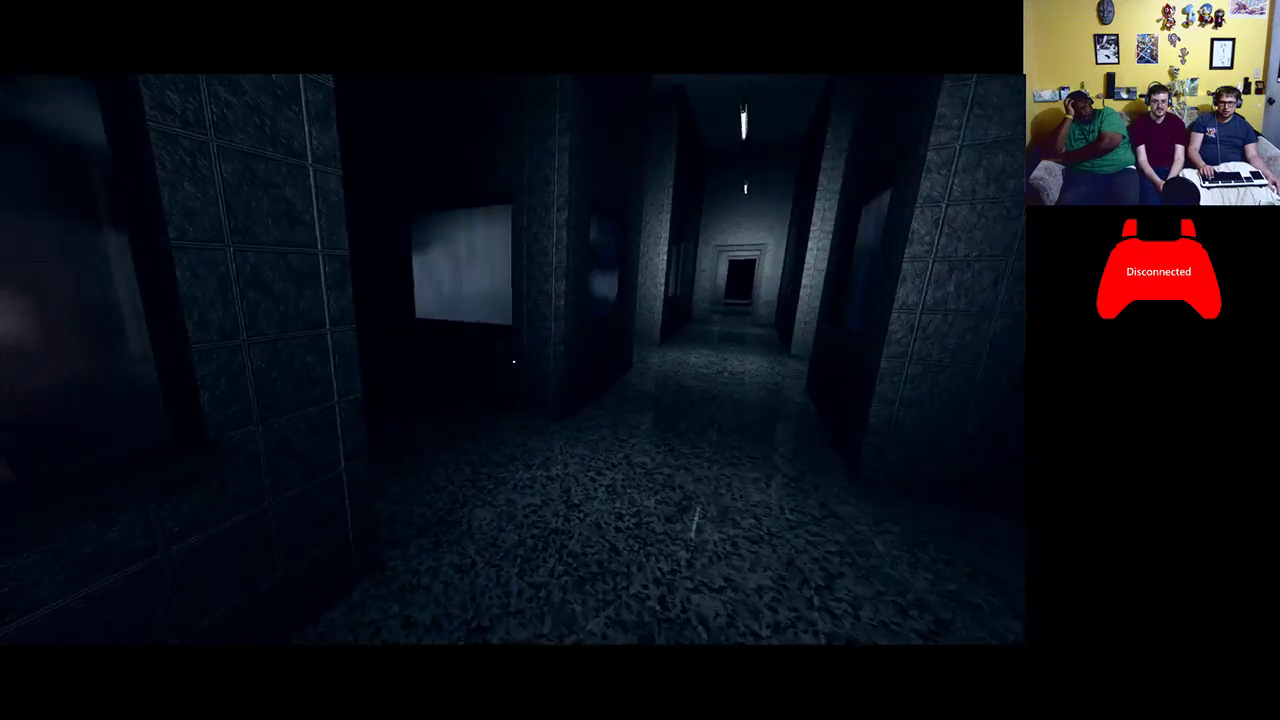
key("w")
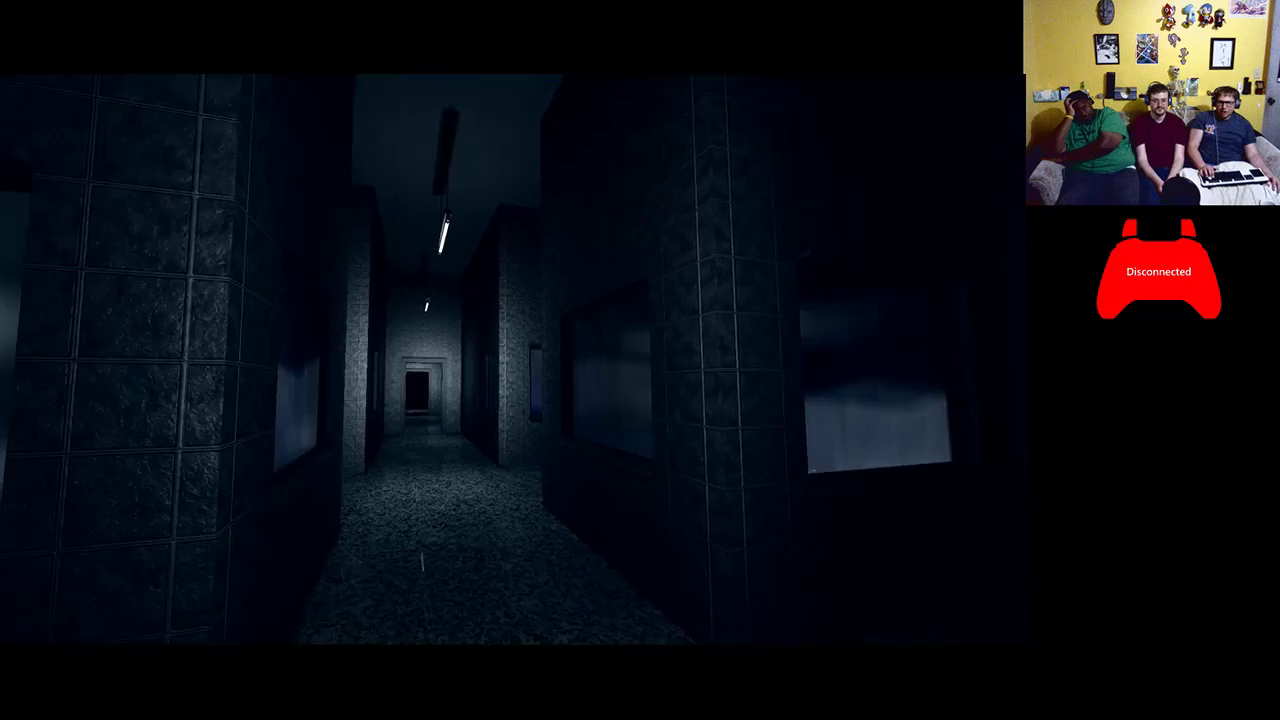
key("w")
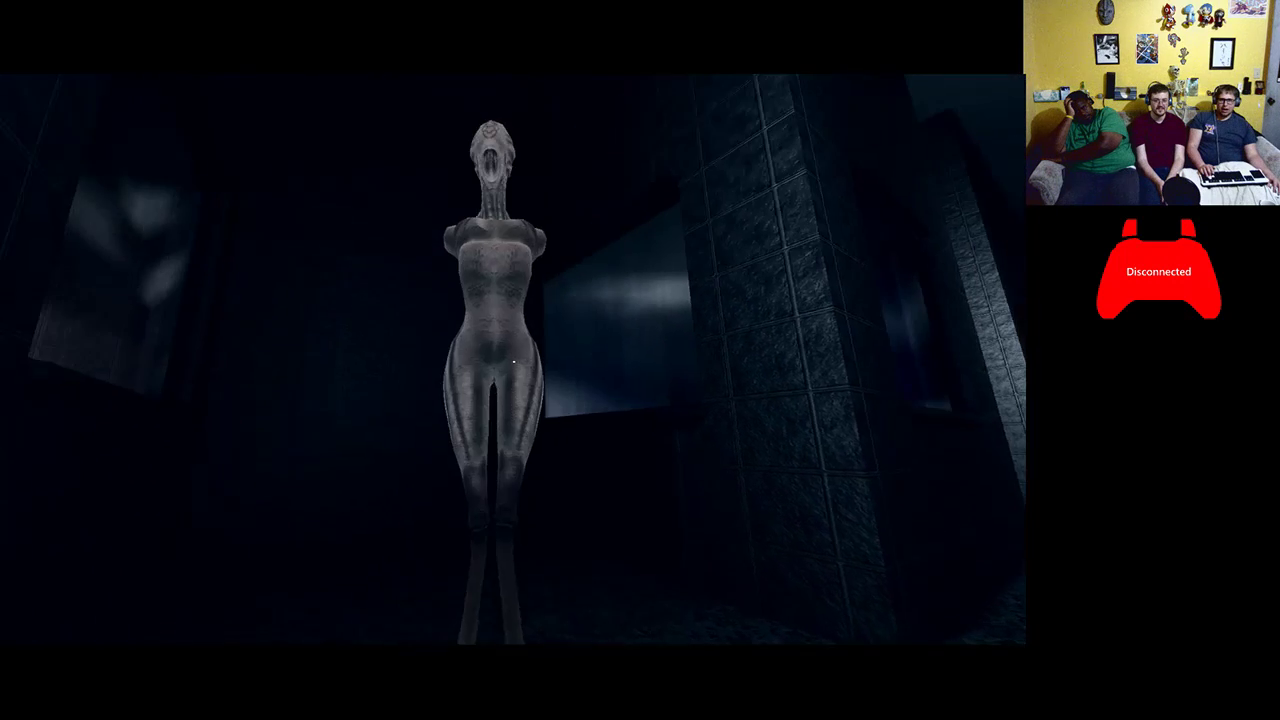
left_click_drag(512, 360, 512, 362)
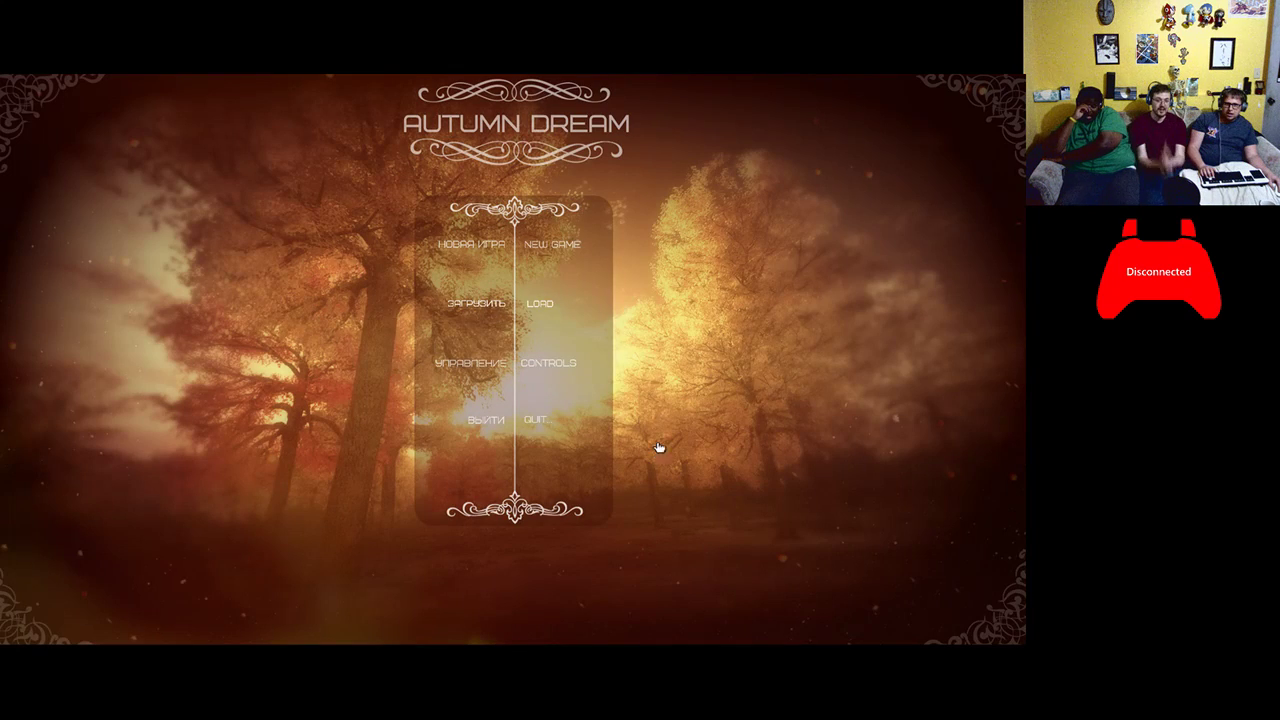
left_click(549, 305)
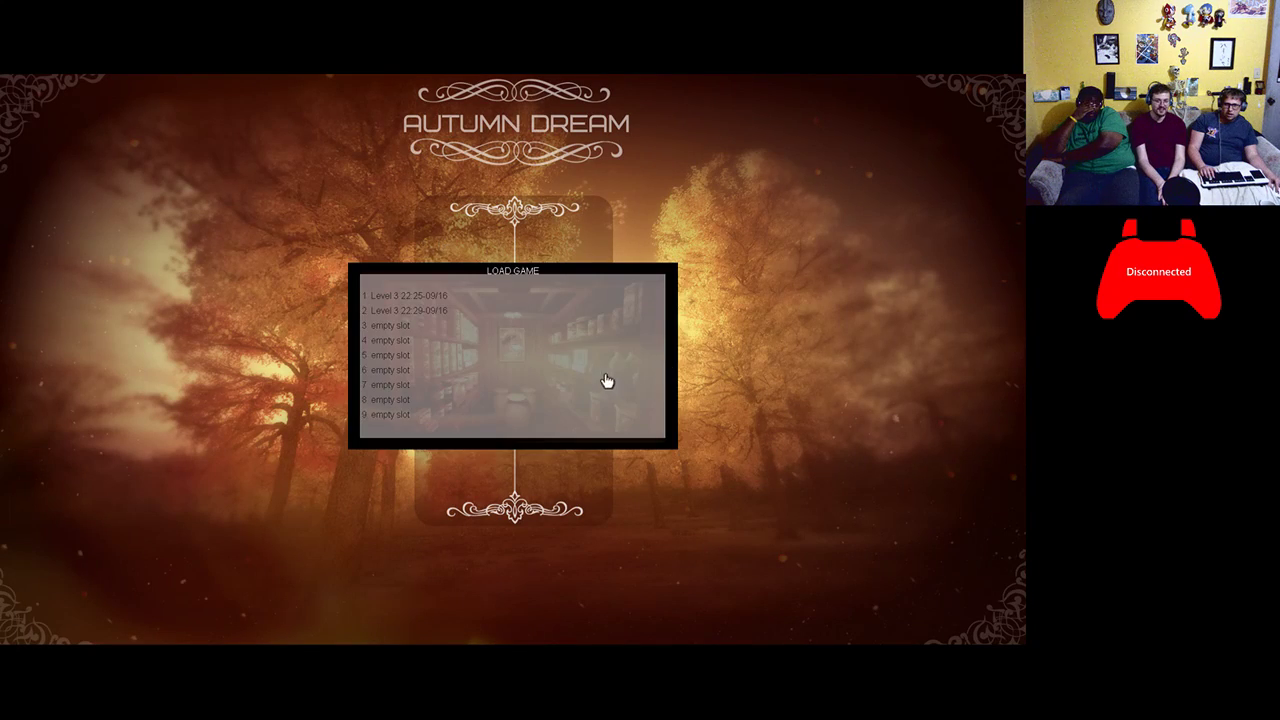
left_click(466, 310)
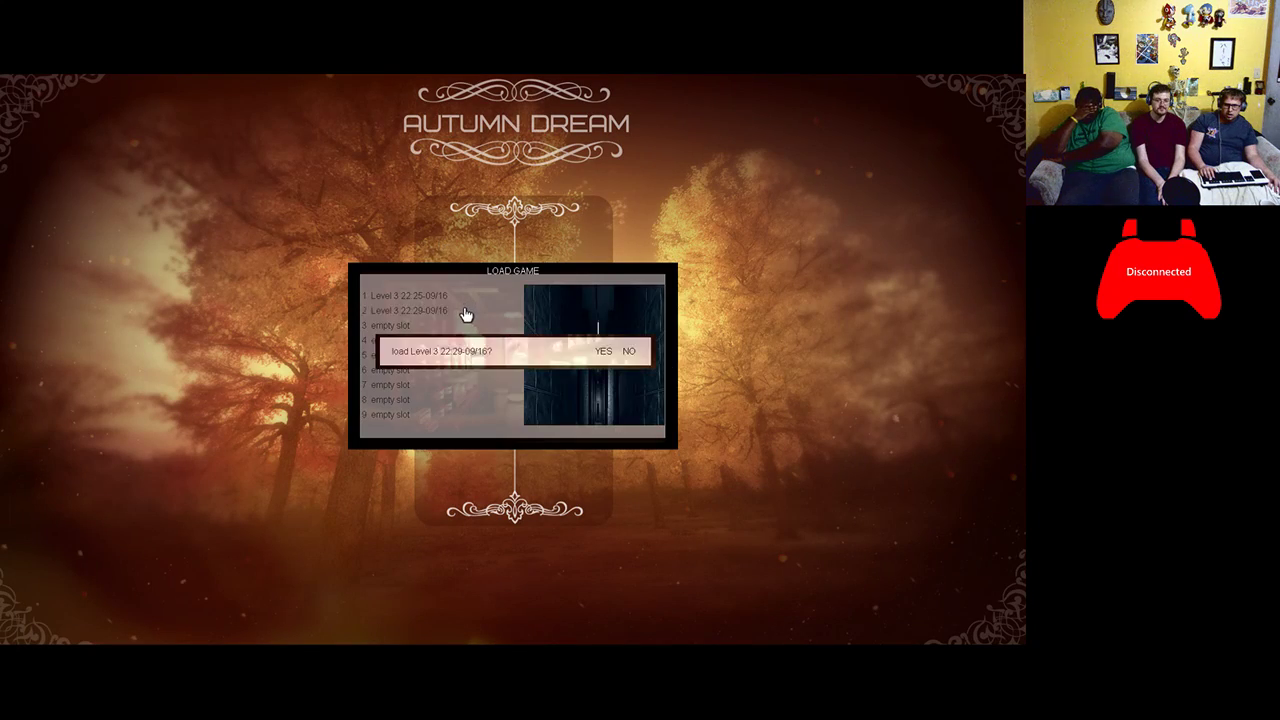
left_click(608, 356)
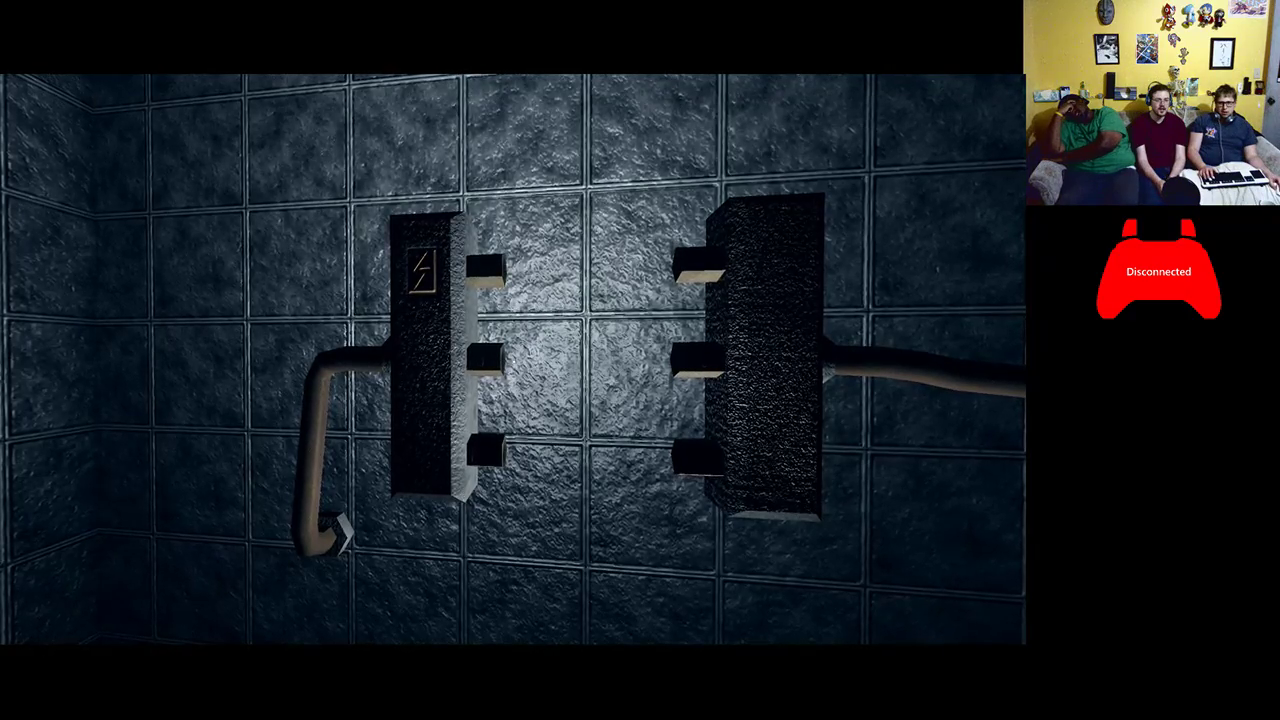
left_click(618, 390)
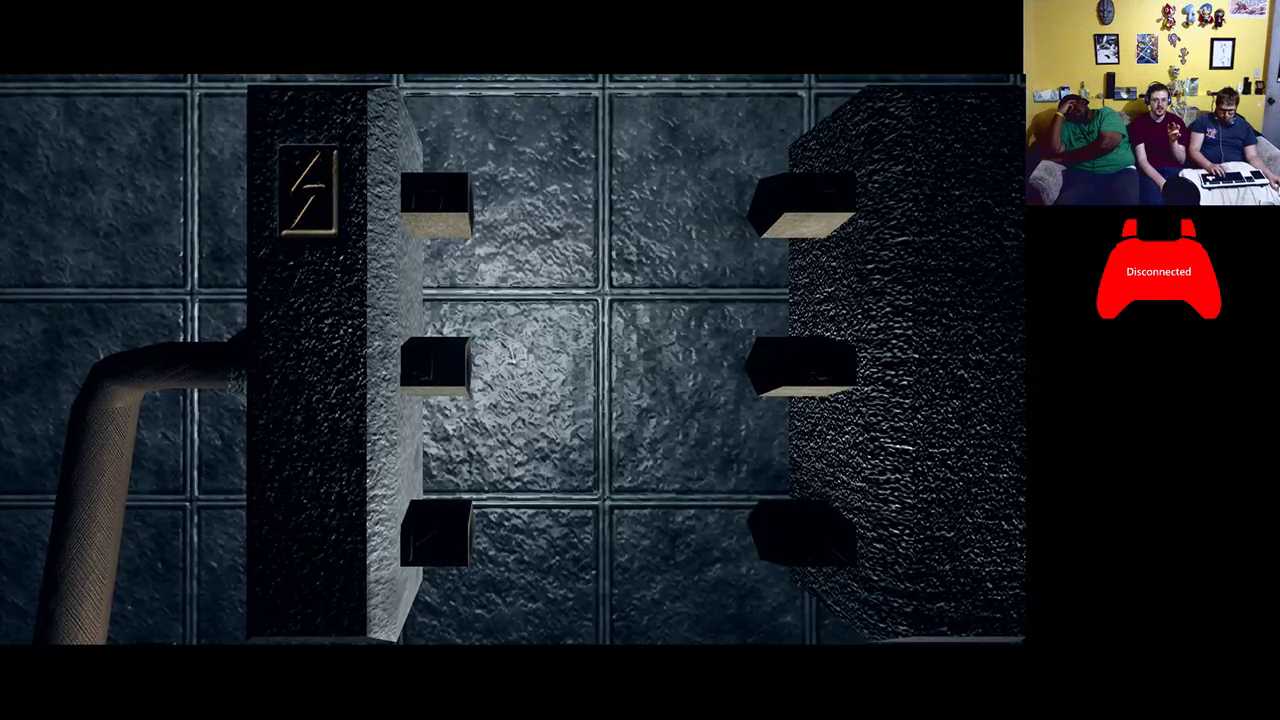
left_click_drag(435, 365, 800, 535)
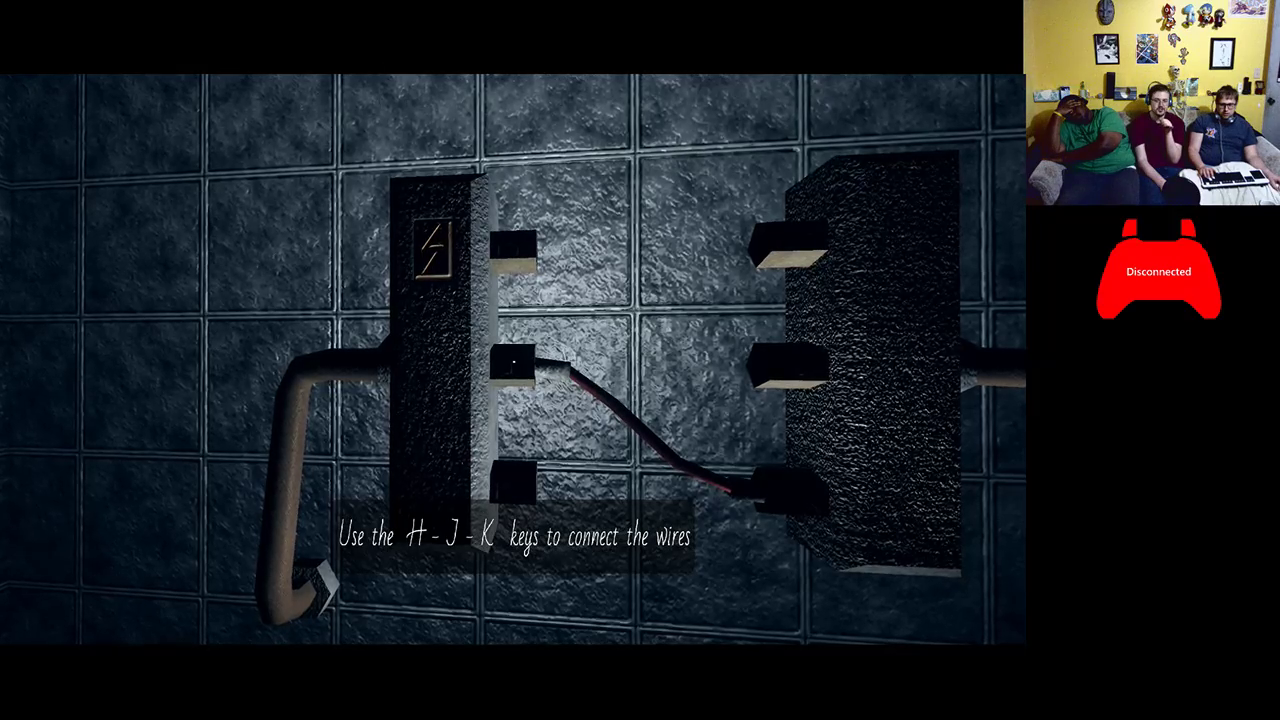
key("h")
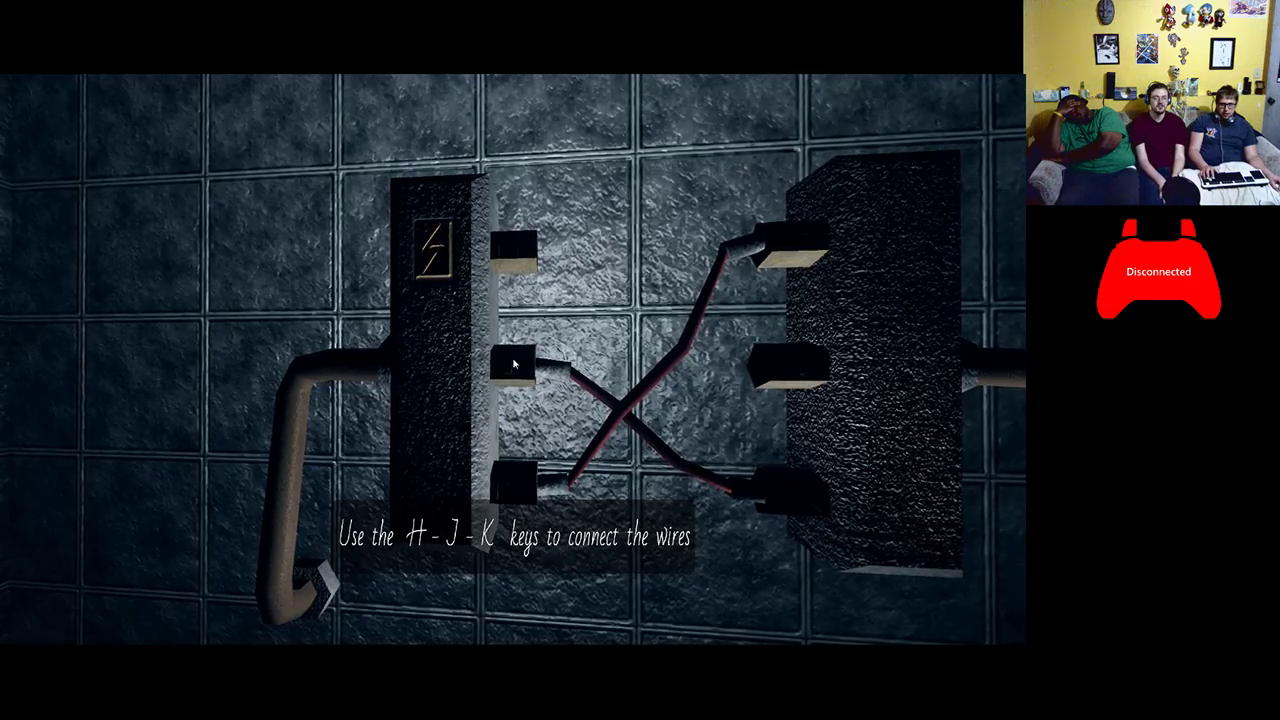
key("h")
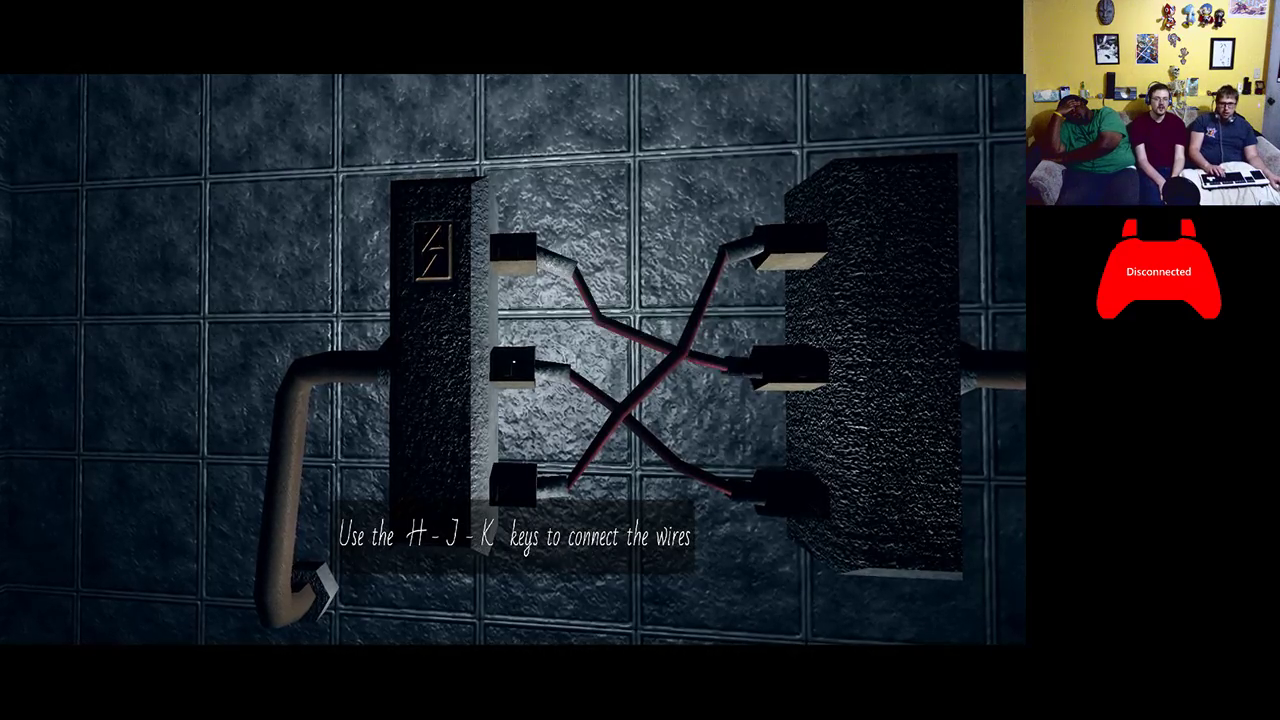
key("d")
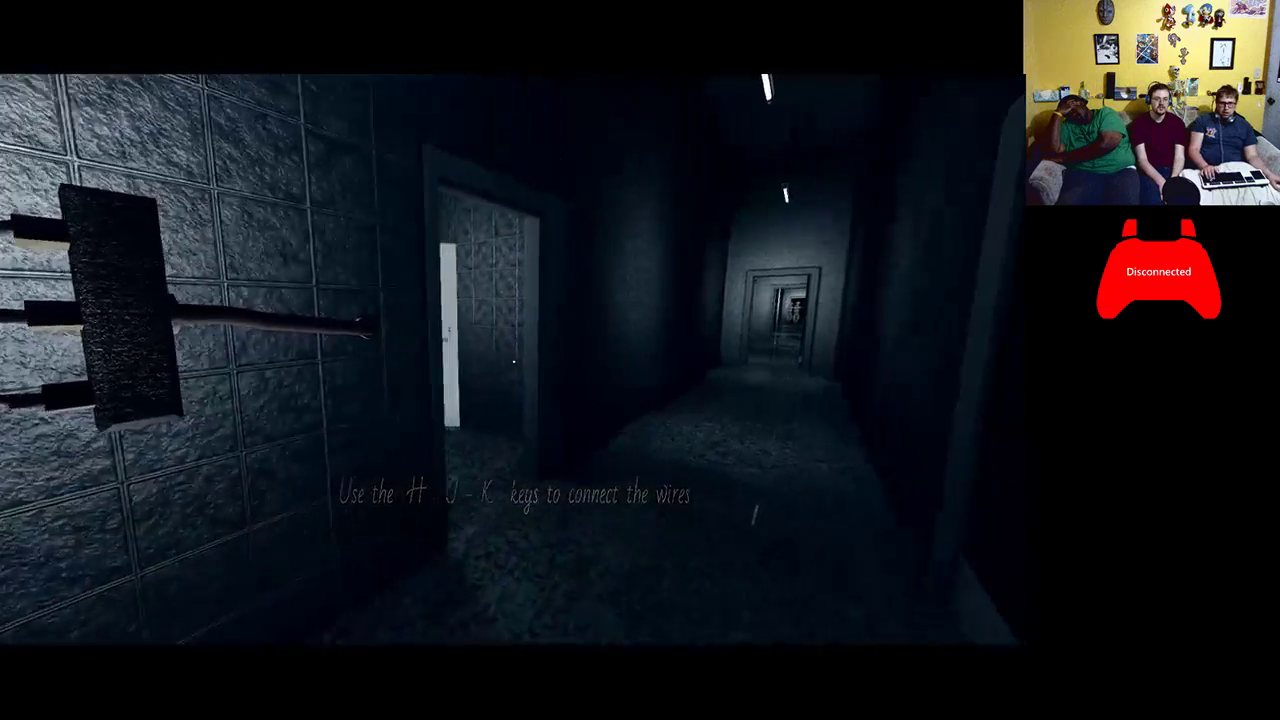
key("w")
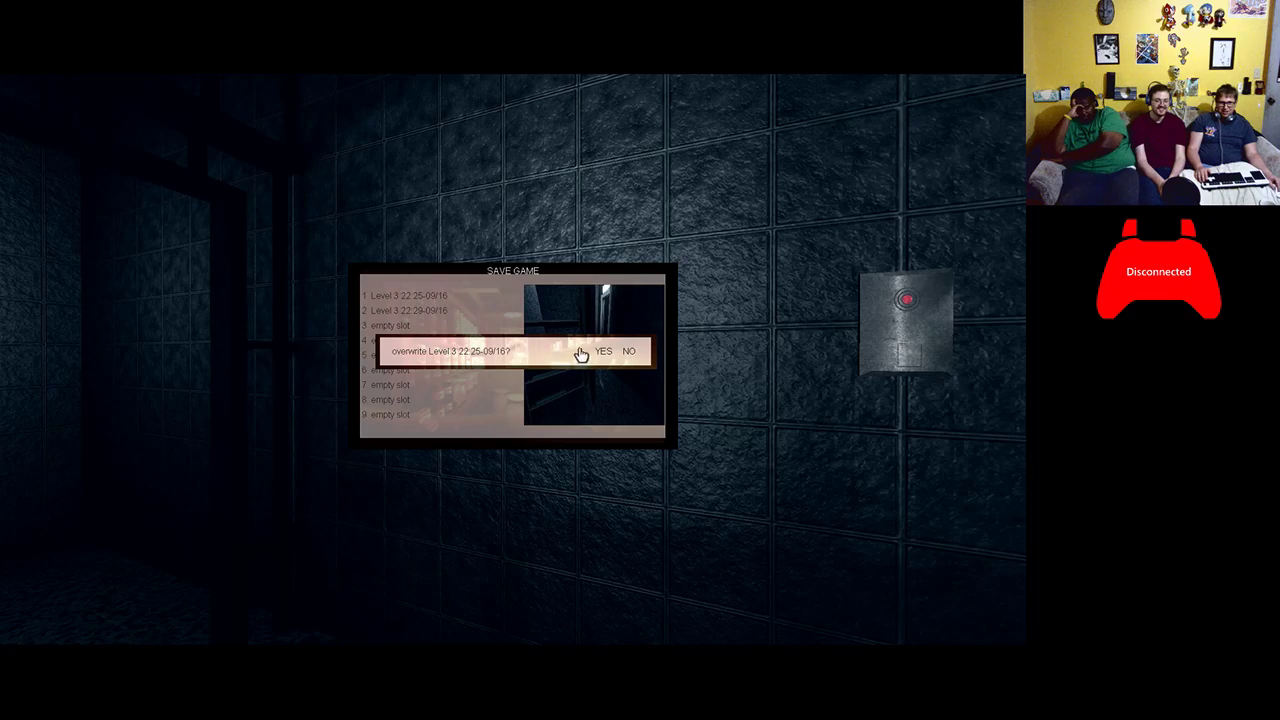
key("Escape")
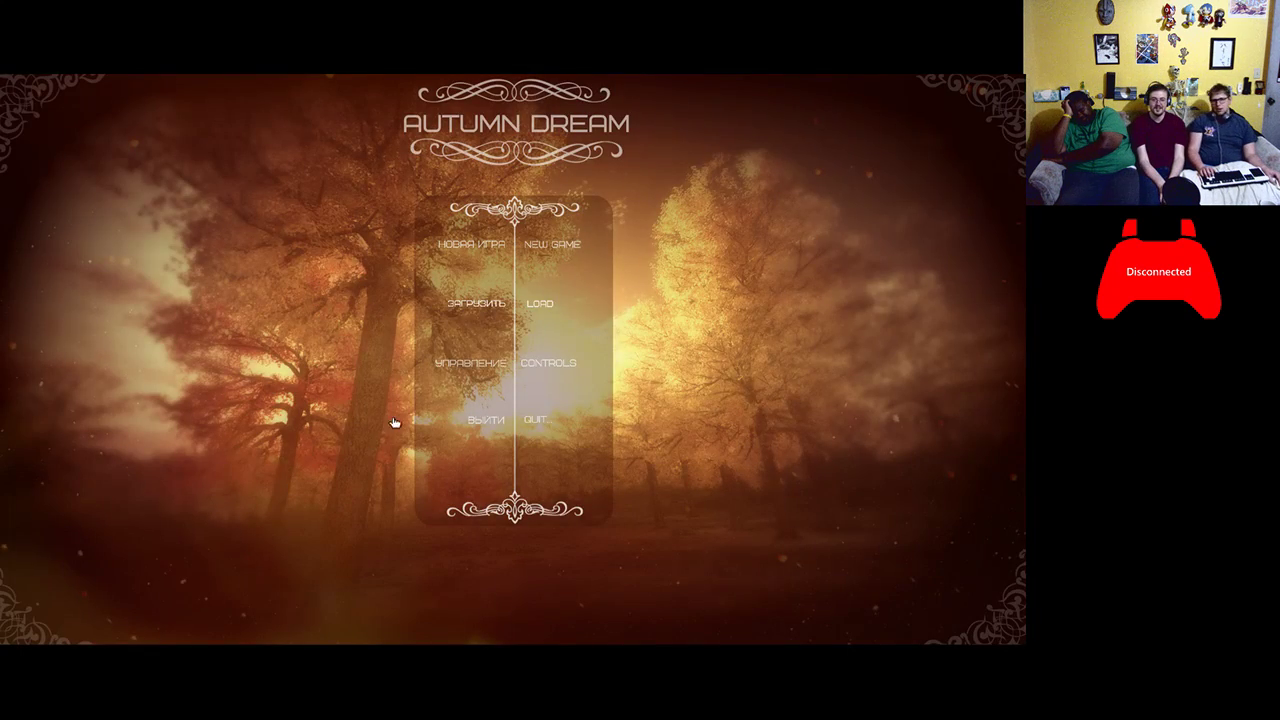
left_click(537, 307)
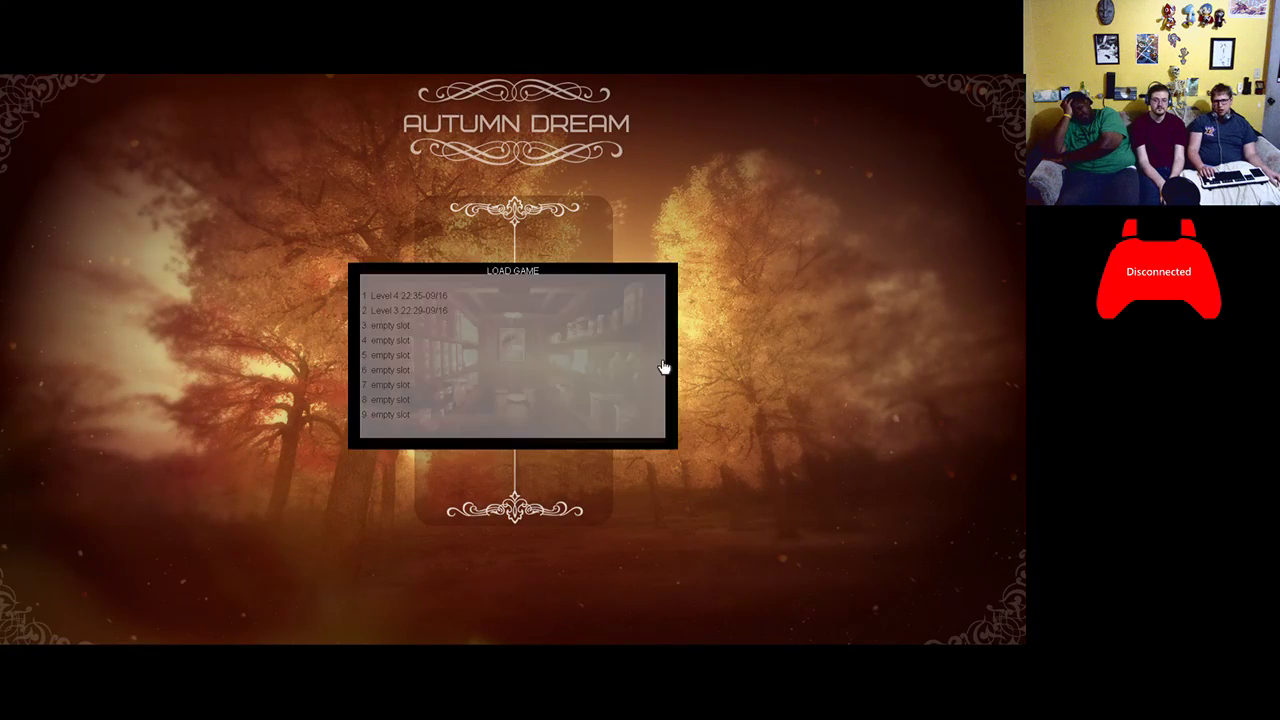
left_click(432, 300)
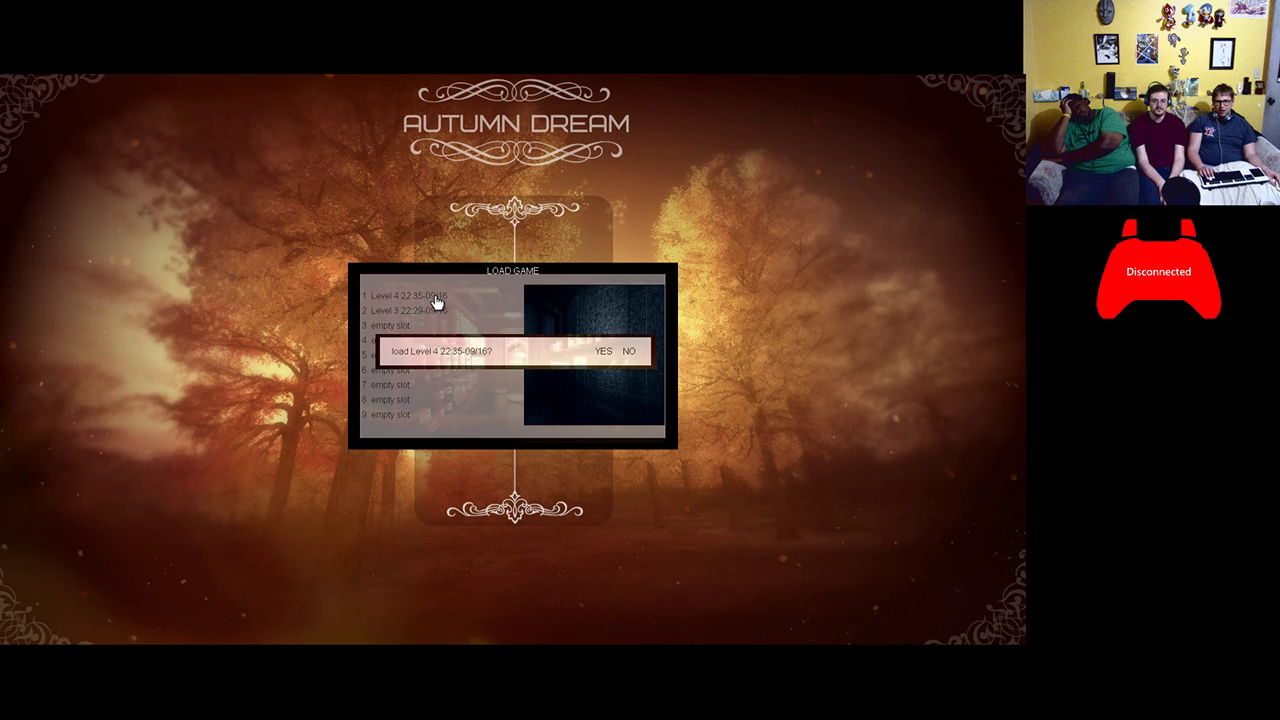
left_click(609, 352)
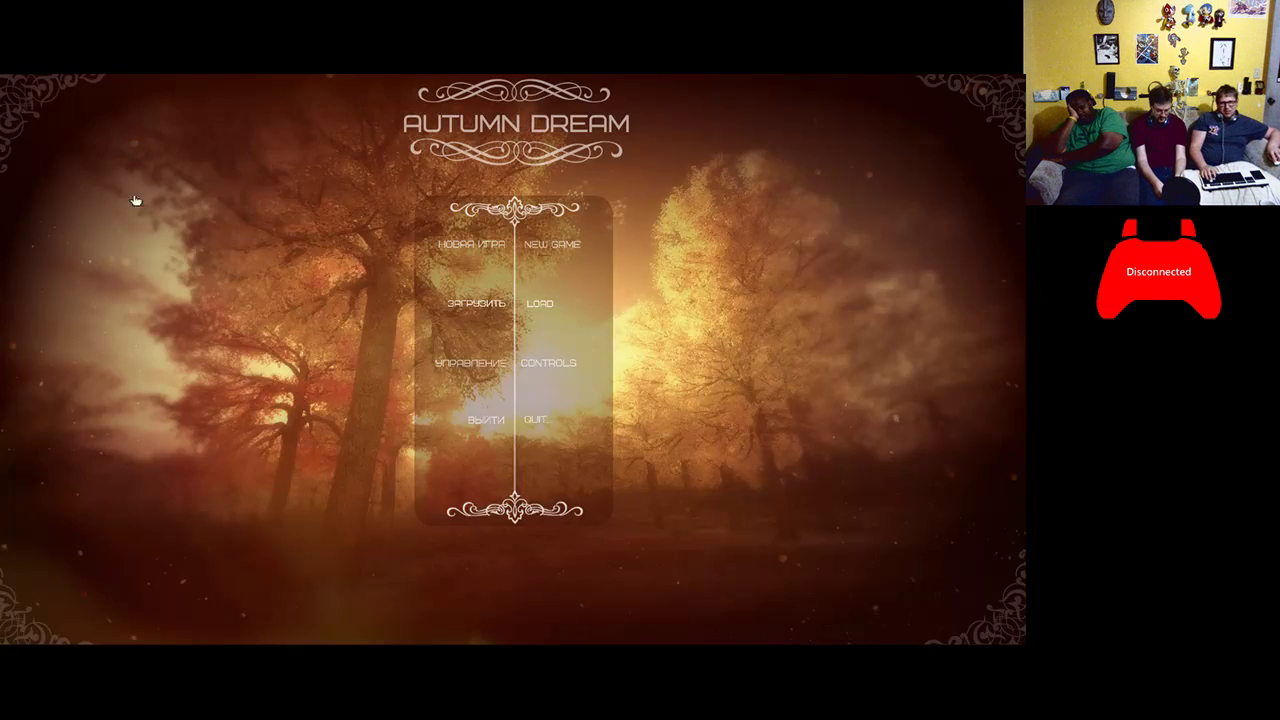
left_click(552, 316)
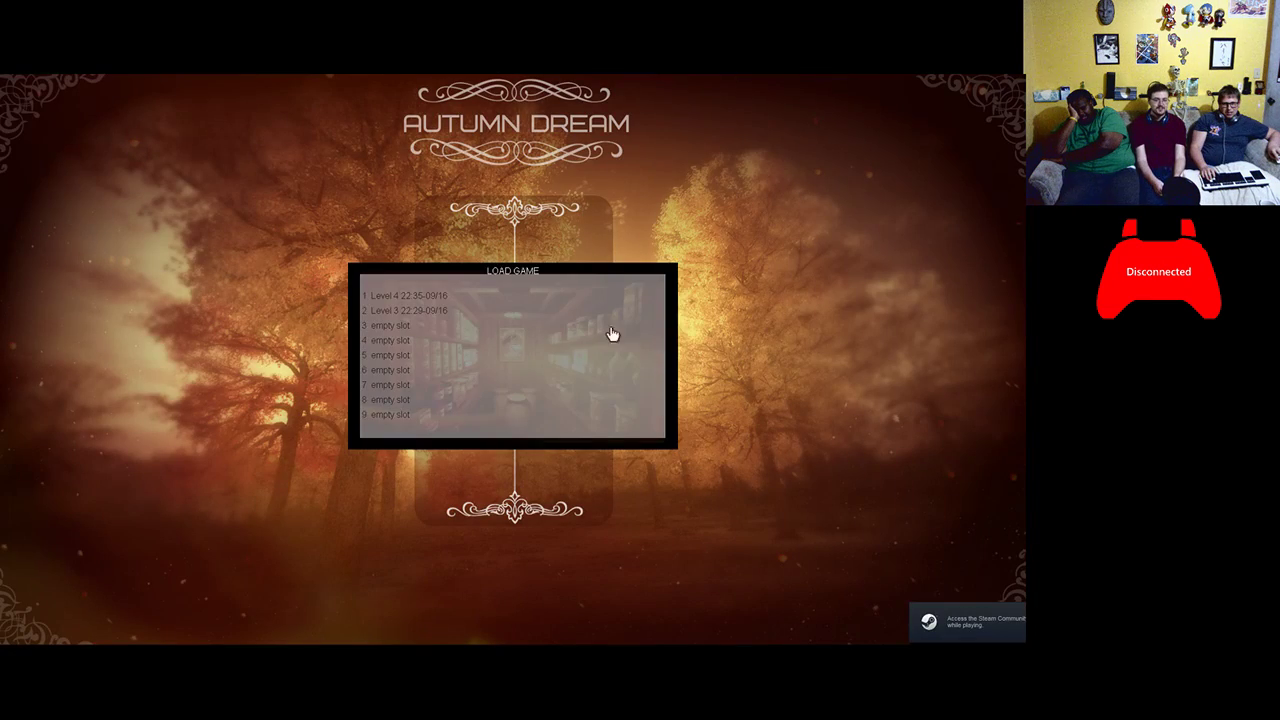
left_click(433, 296)
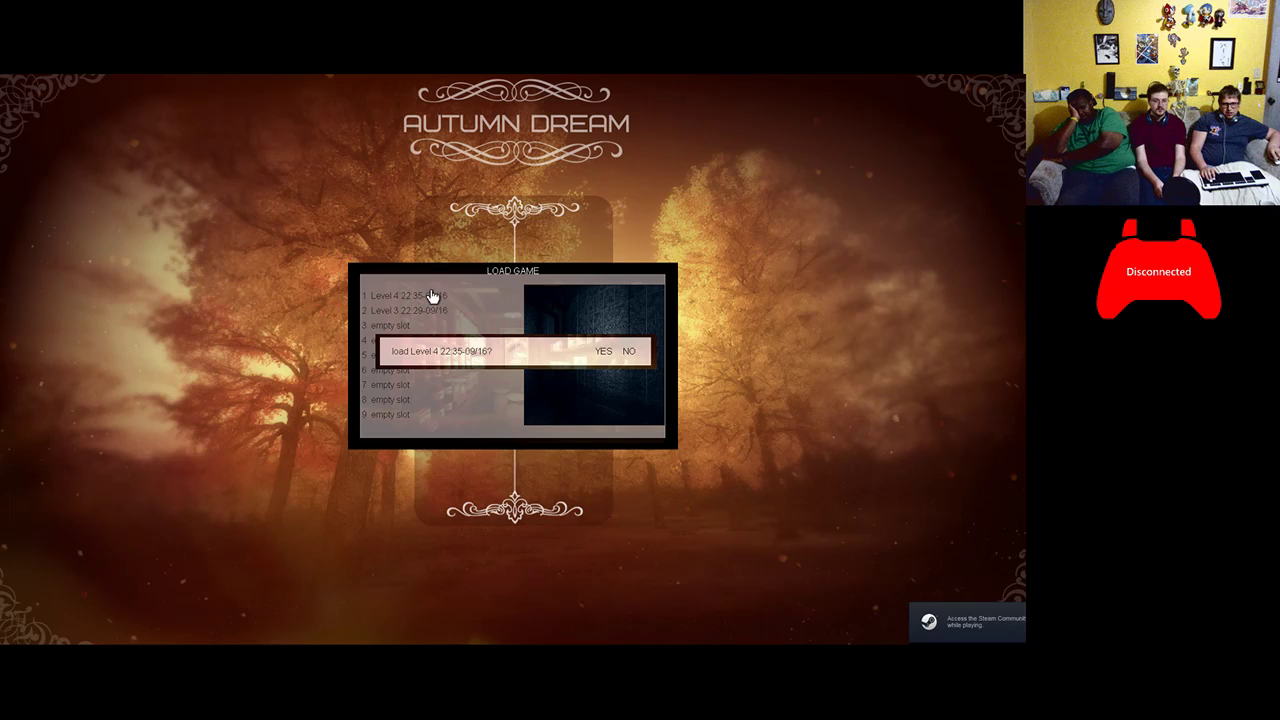
left_click(614, 357)
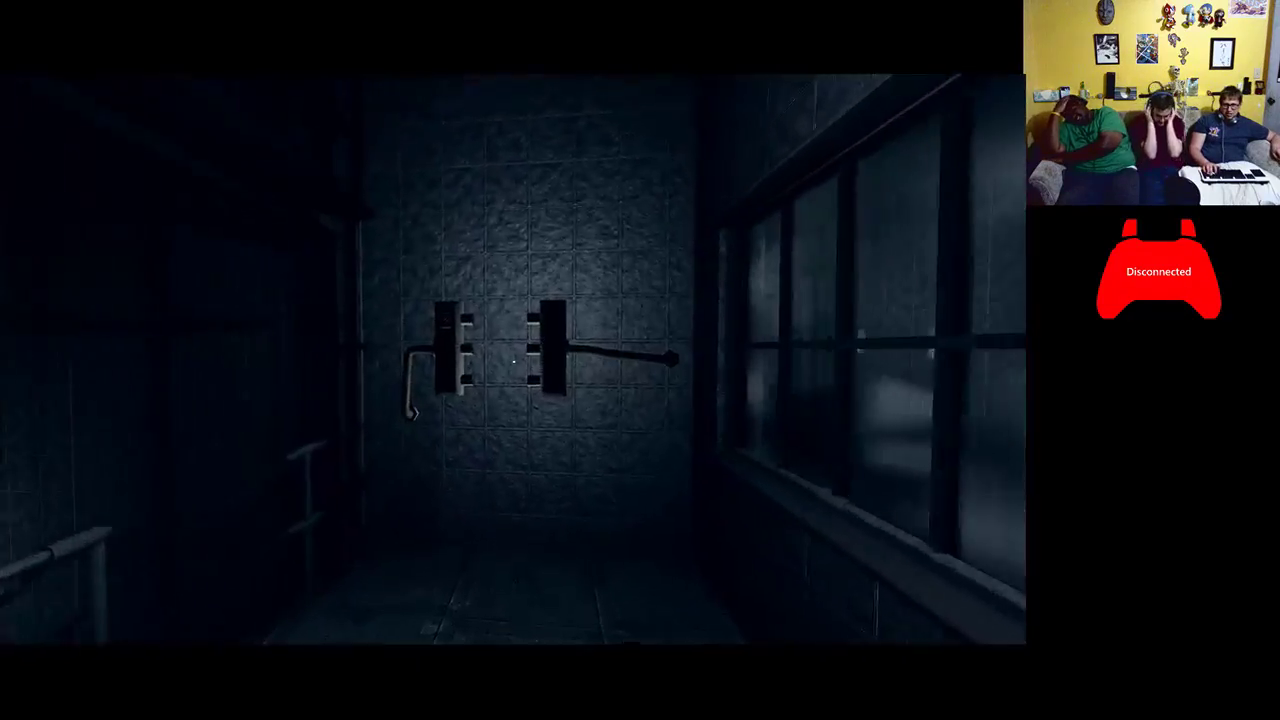
key("f")
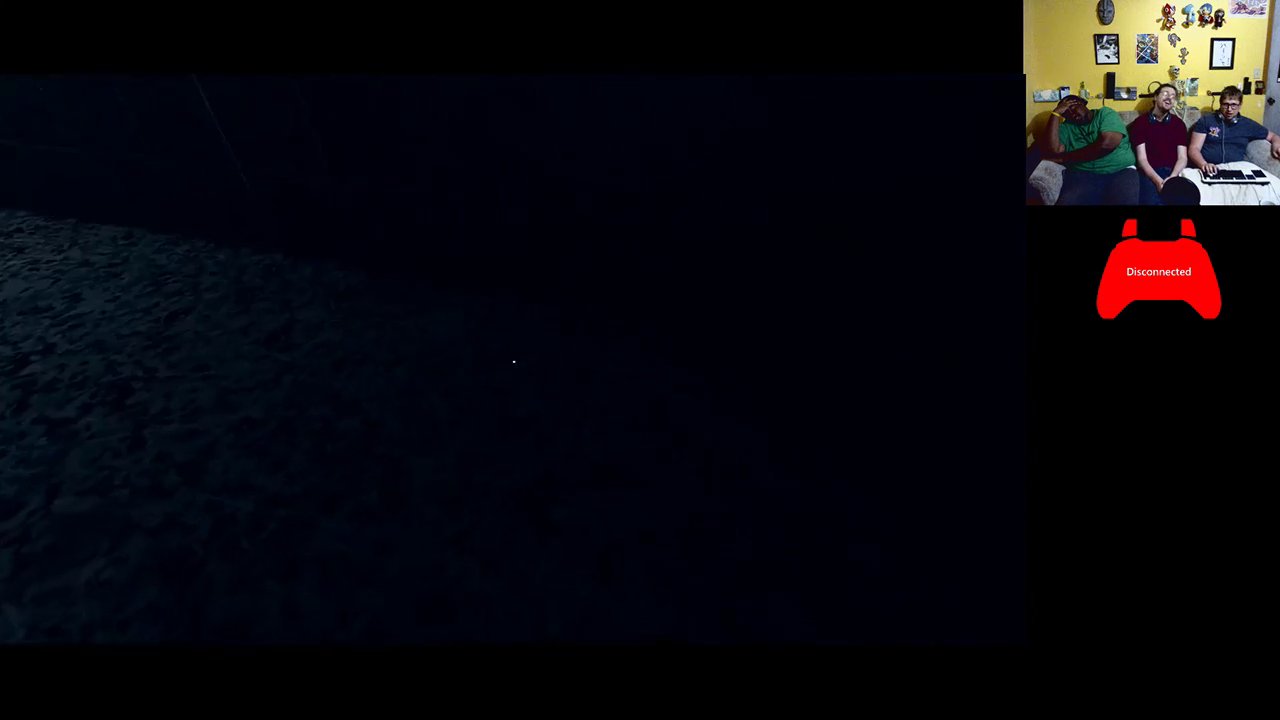
key("Escape")
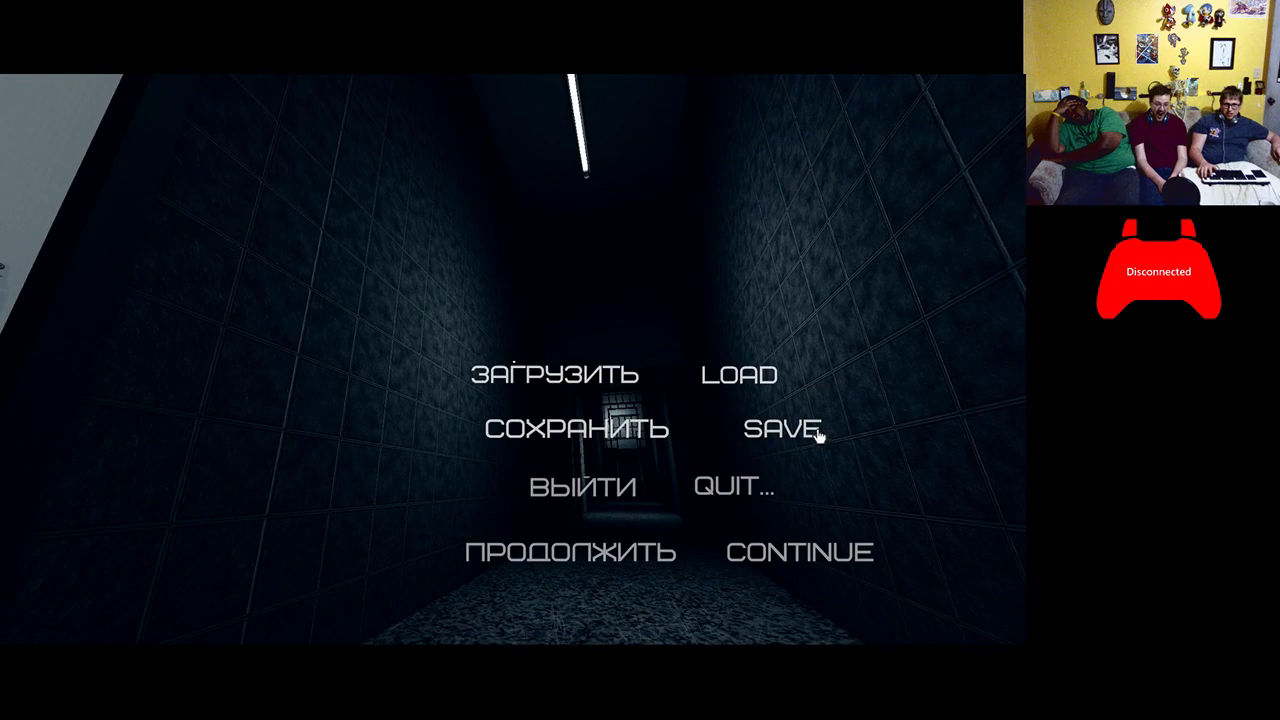
left_click(770, 430)
key("Escape")
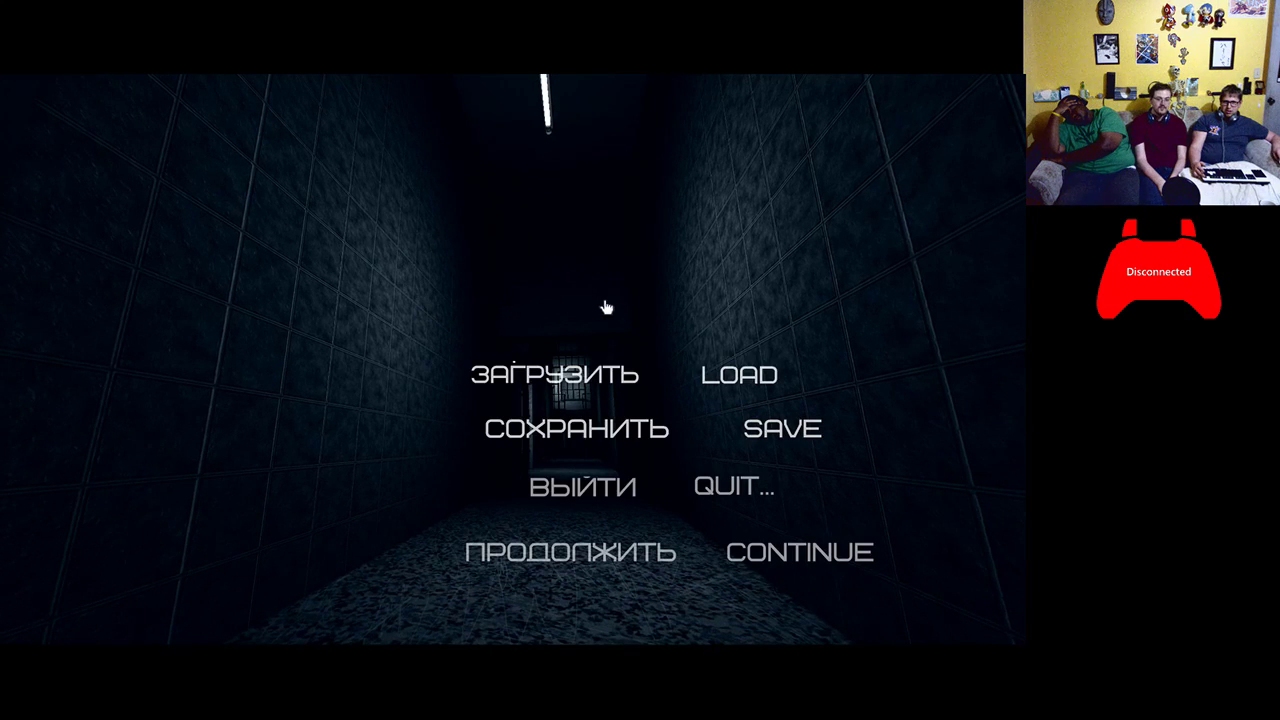
left_click(600, 428)
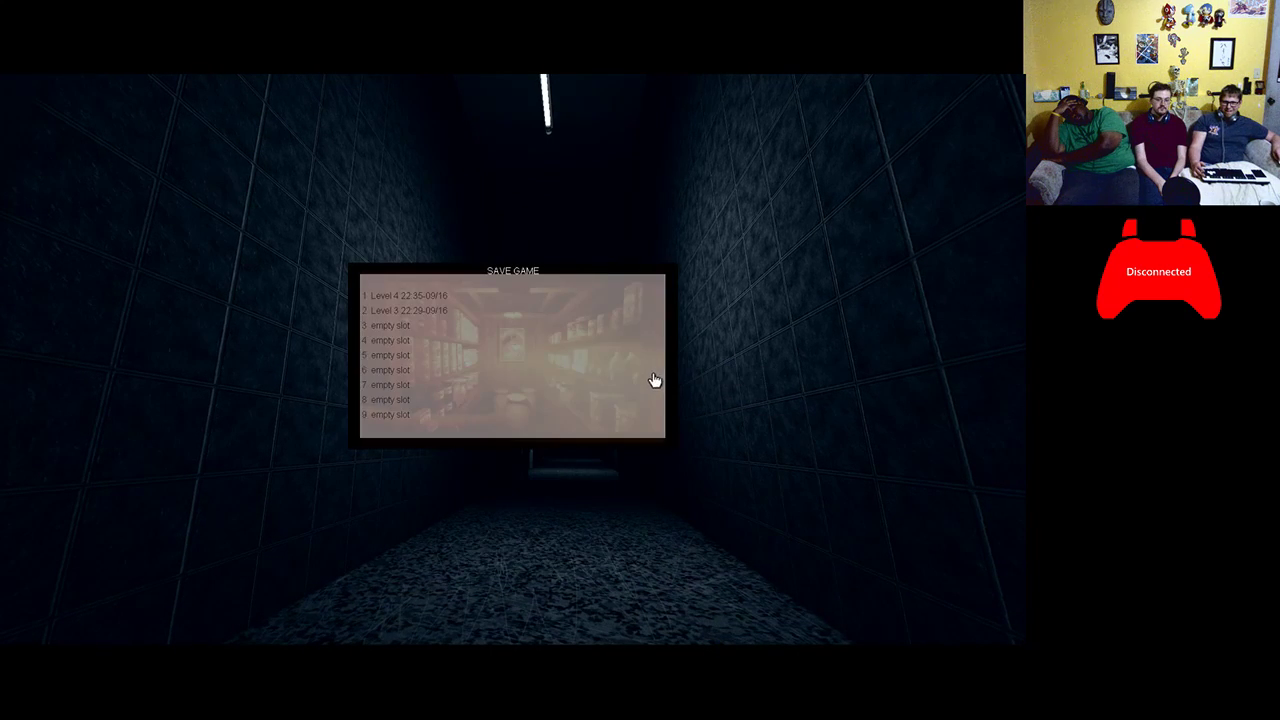
left_click(398, 420)
key("Escape")
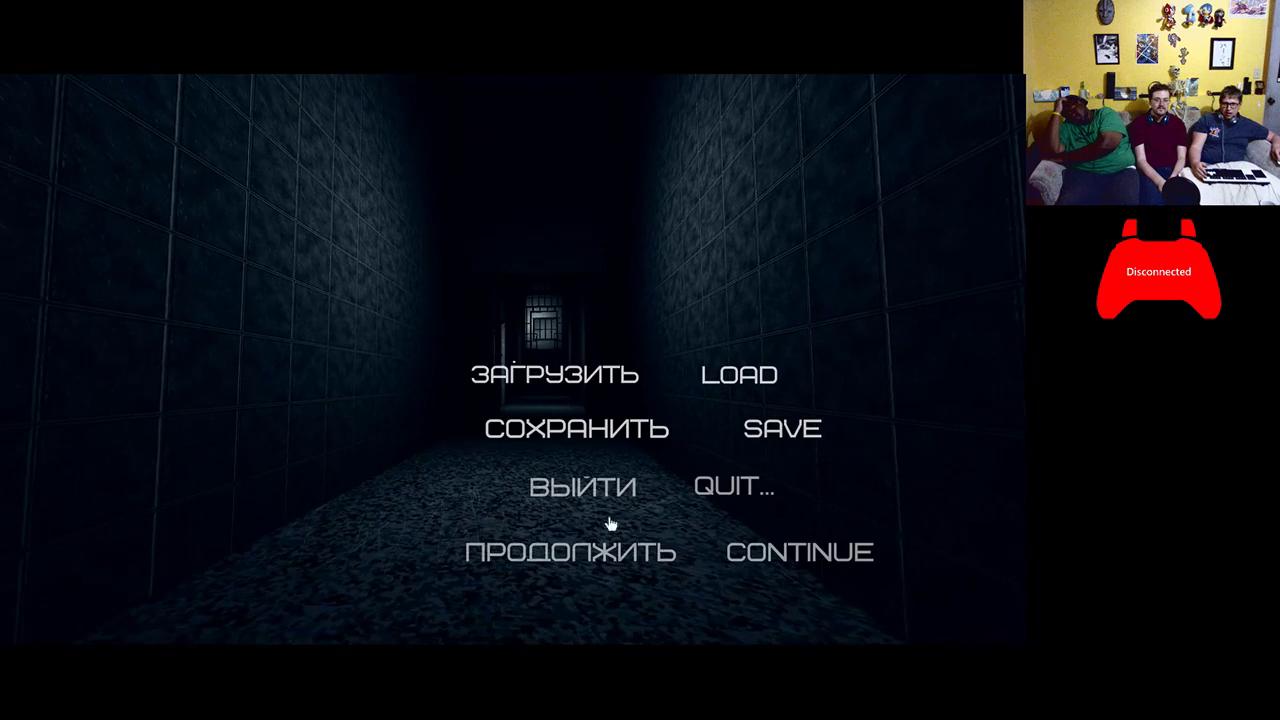
key("Escape")
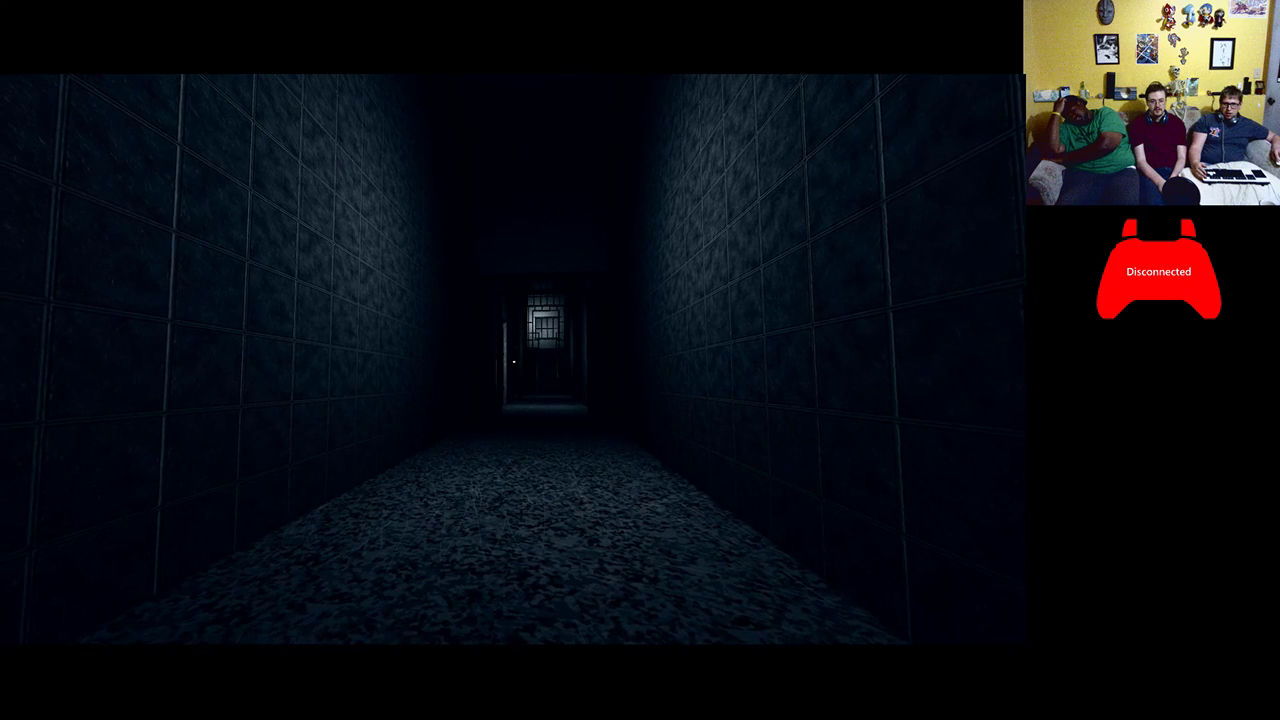
key("Escape")
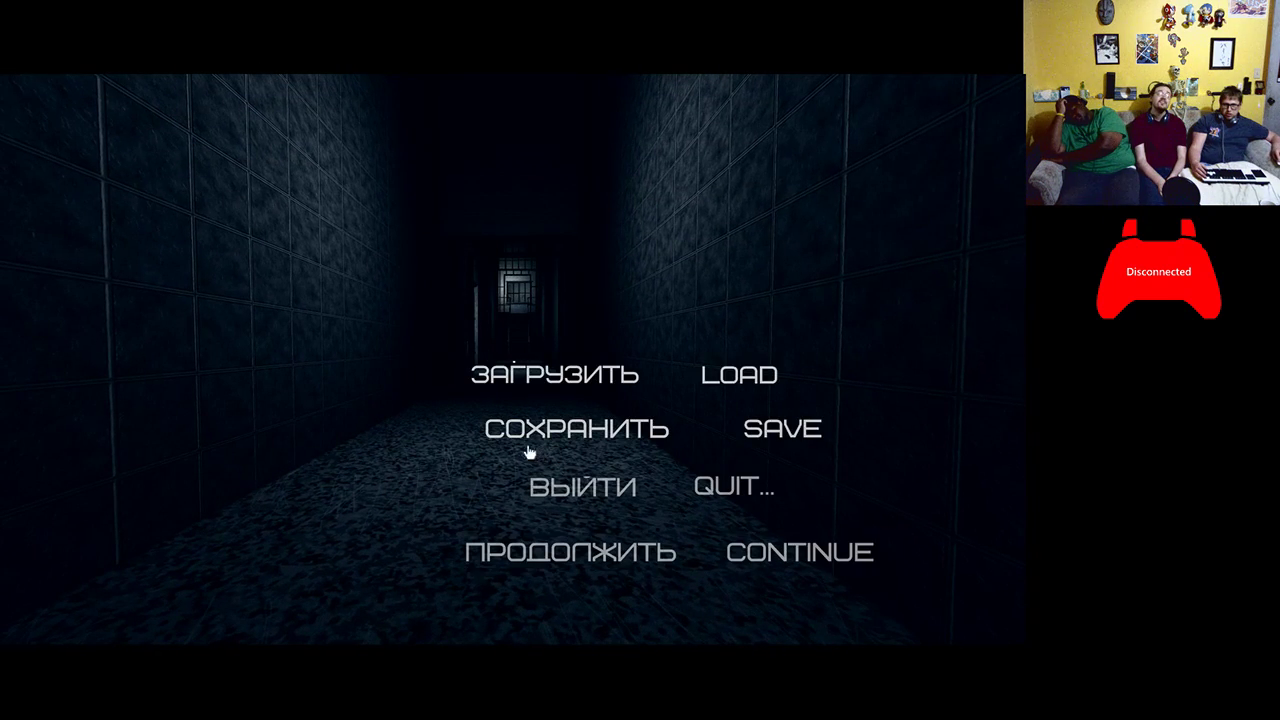
key("Escape")
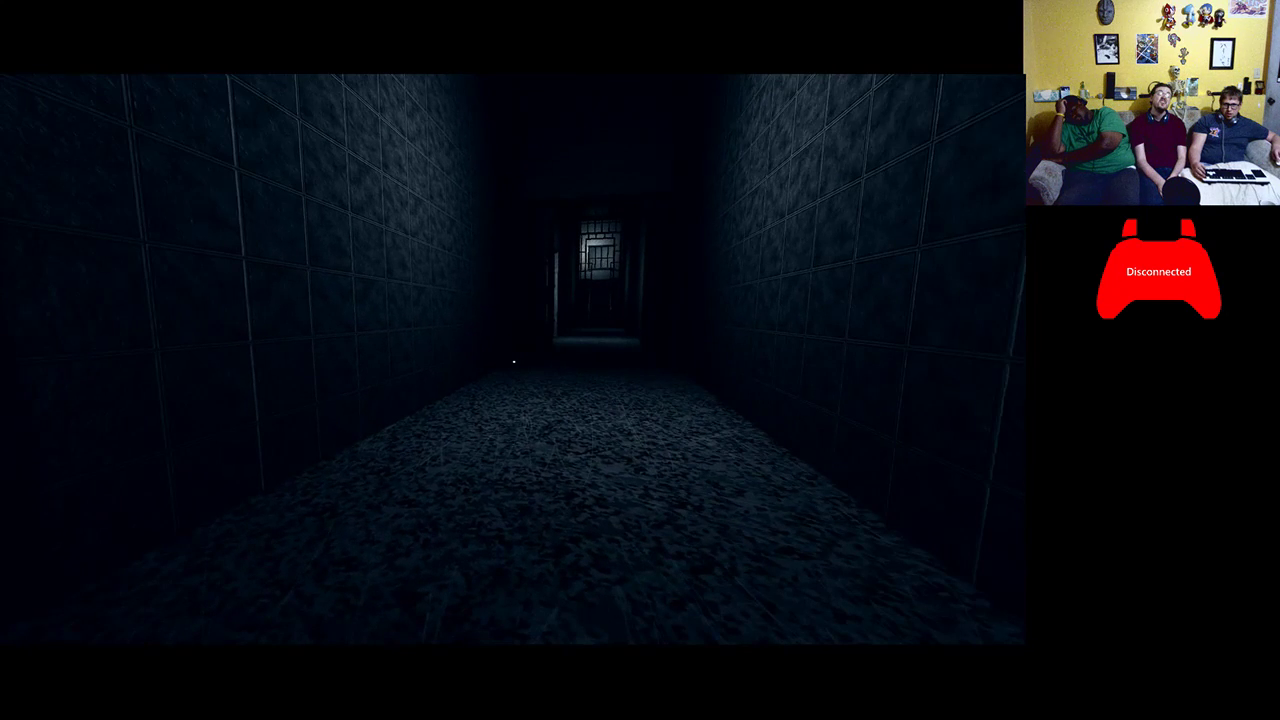
key("Escape")
key("Escape")
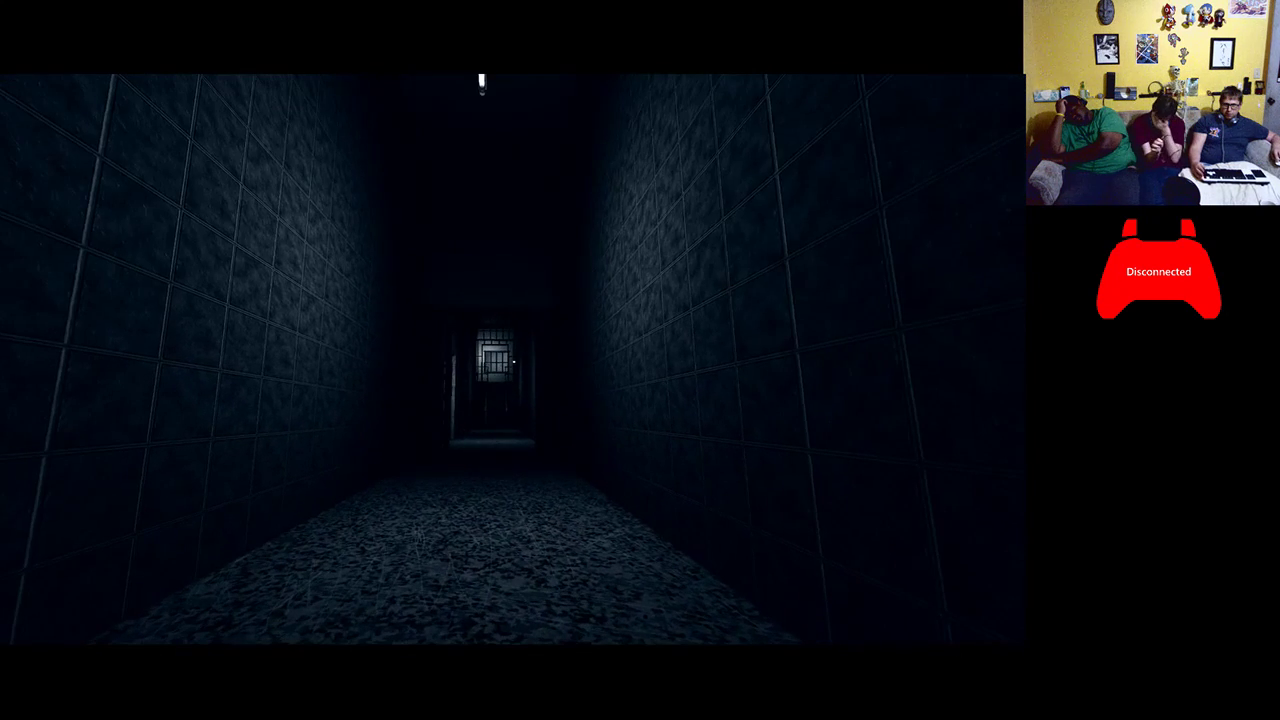
key("Escape")
key("Escape")
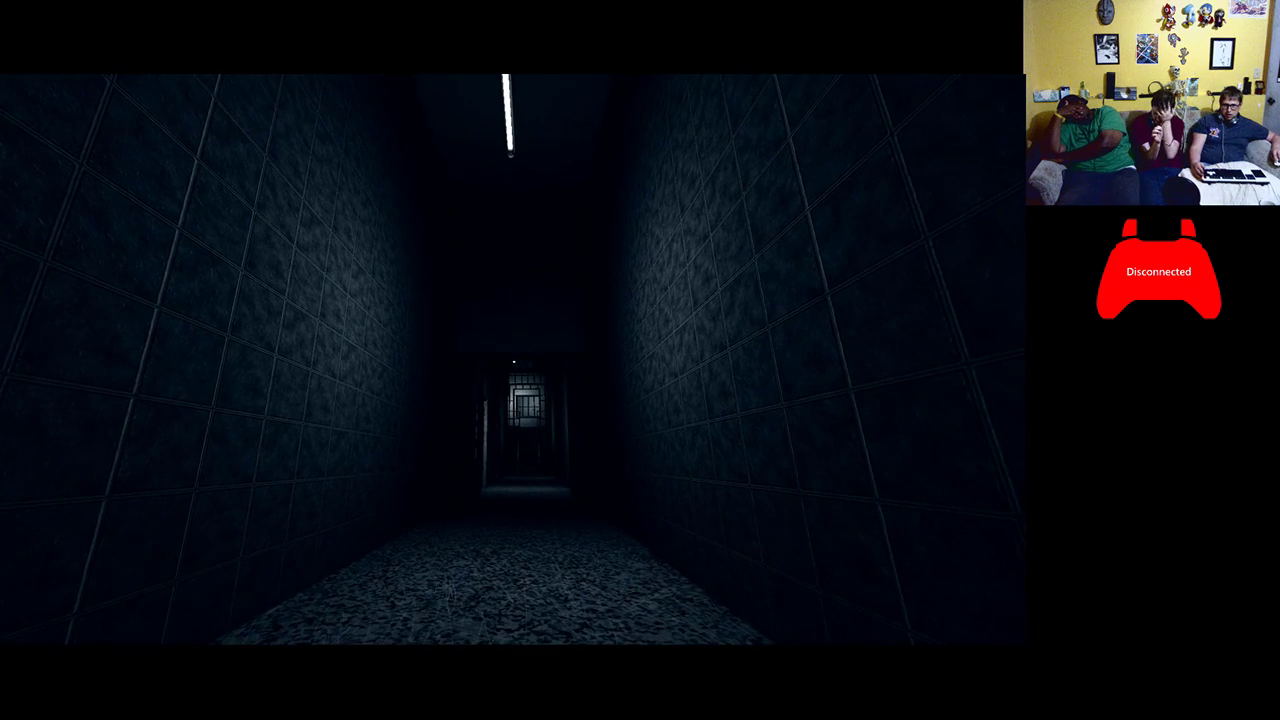
key("Escape")
key("Escape")
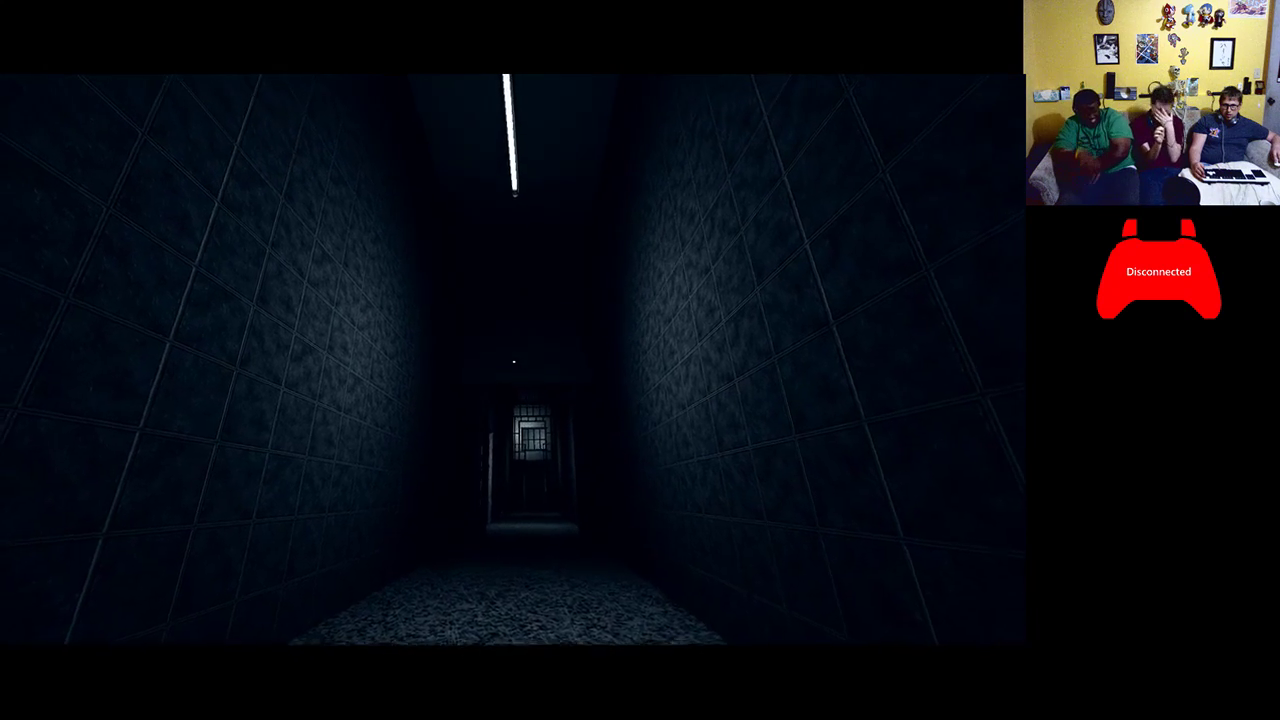
key("Escape")
left_click(485, 385)
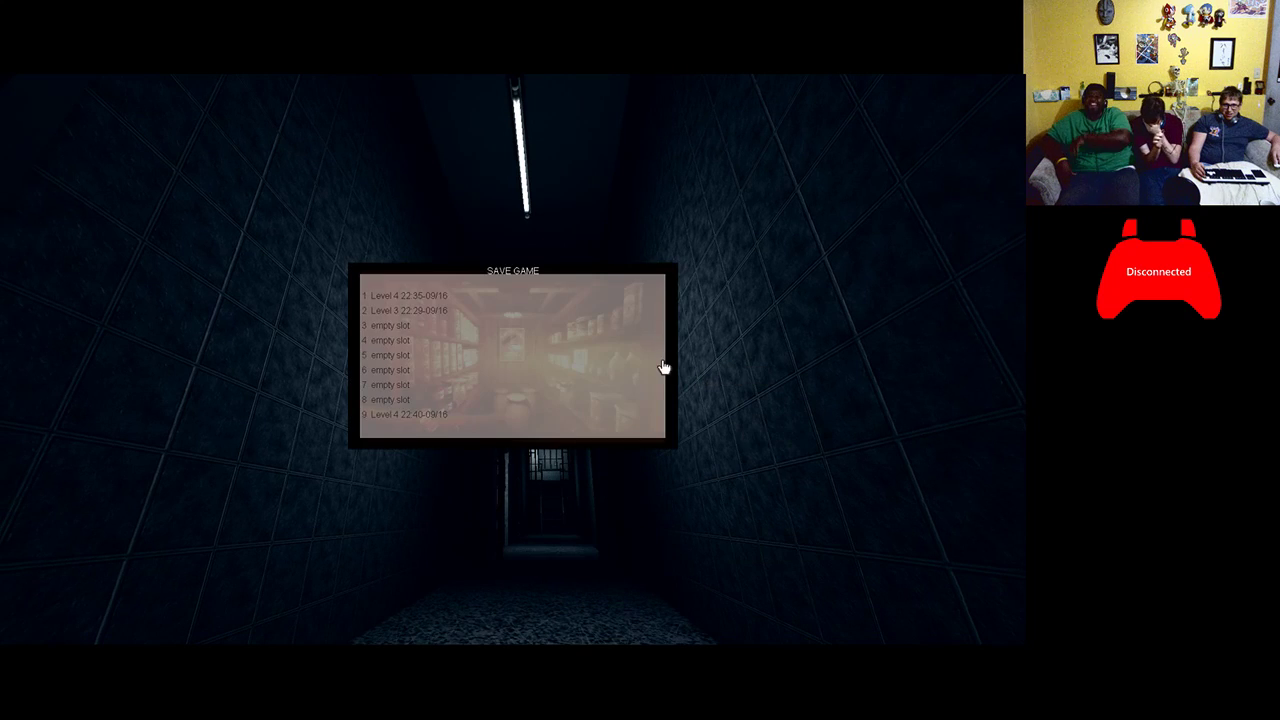
key("Escape")
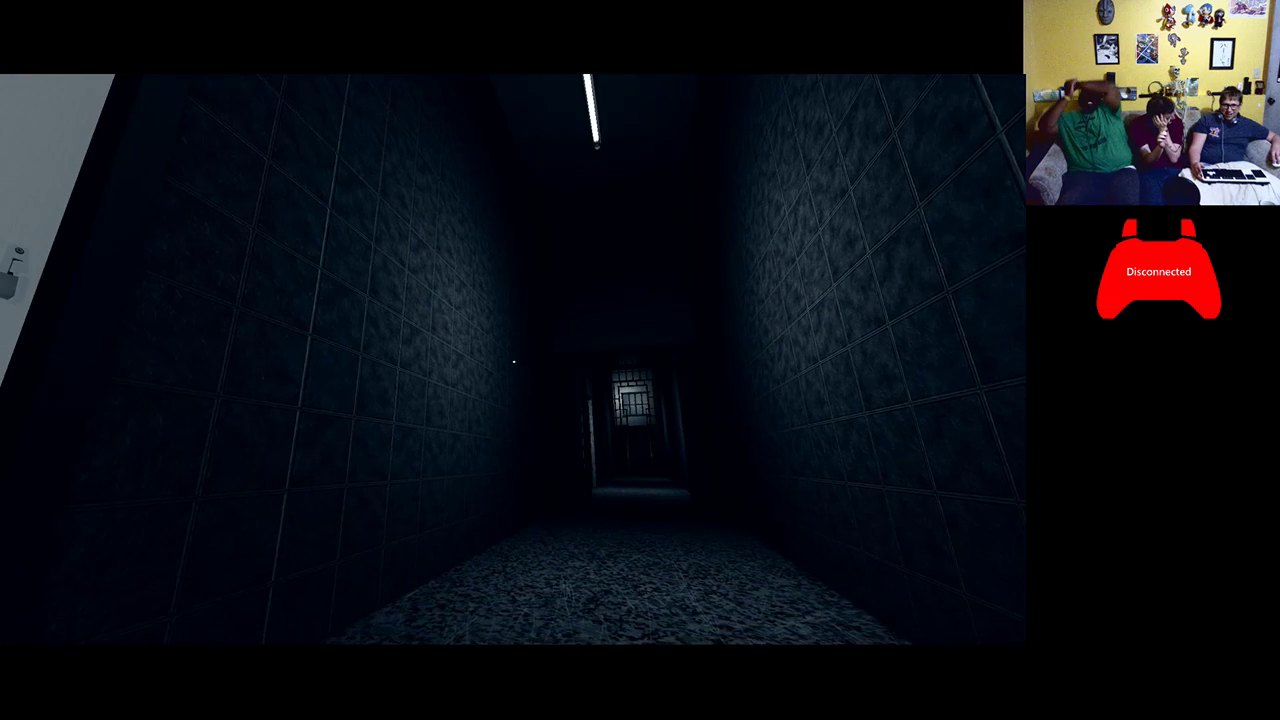
key("Escape")
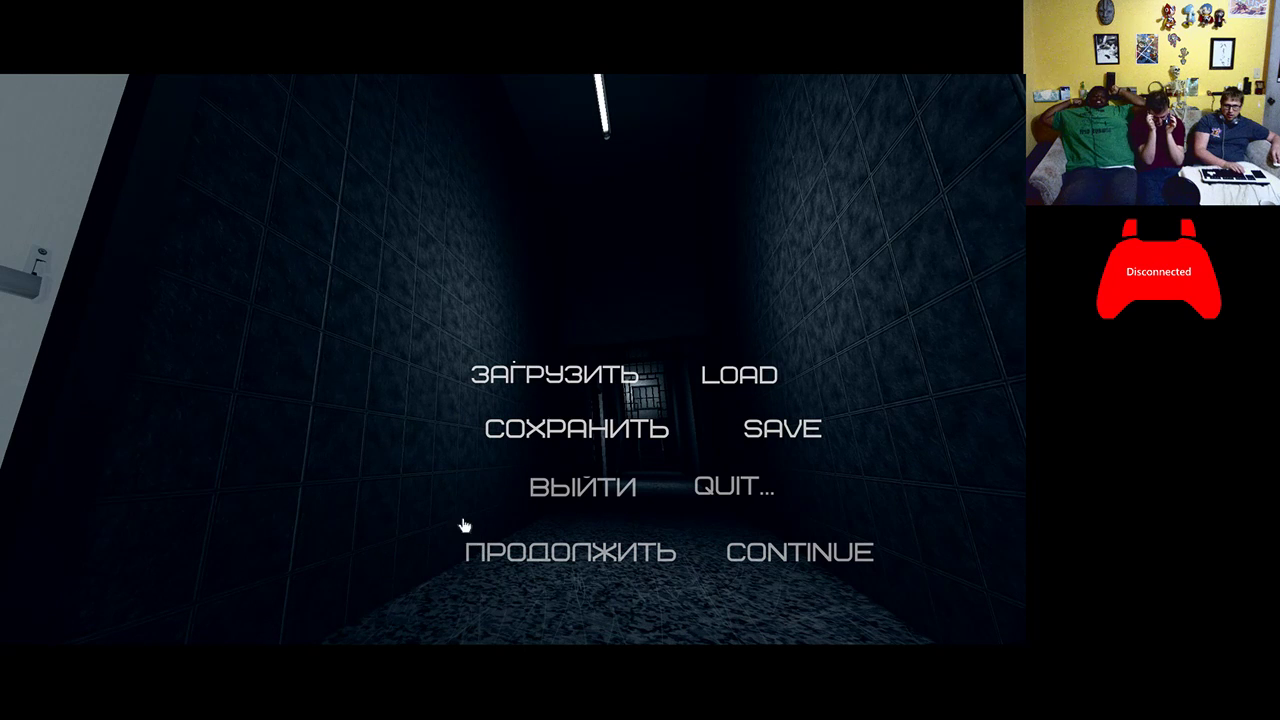
key("Escape")
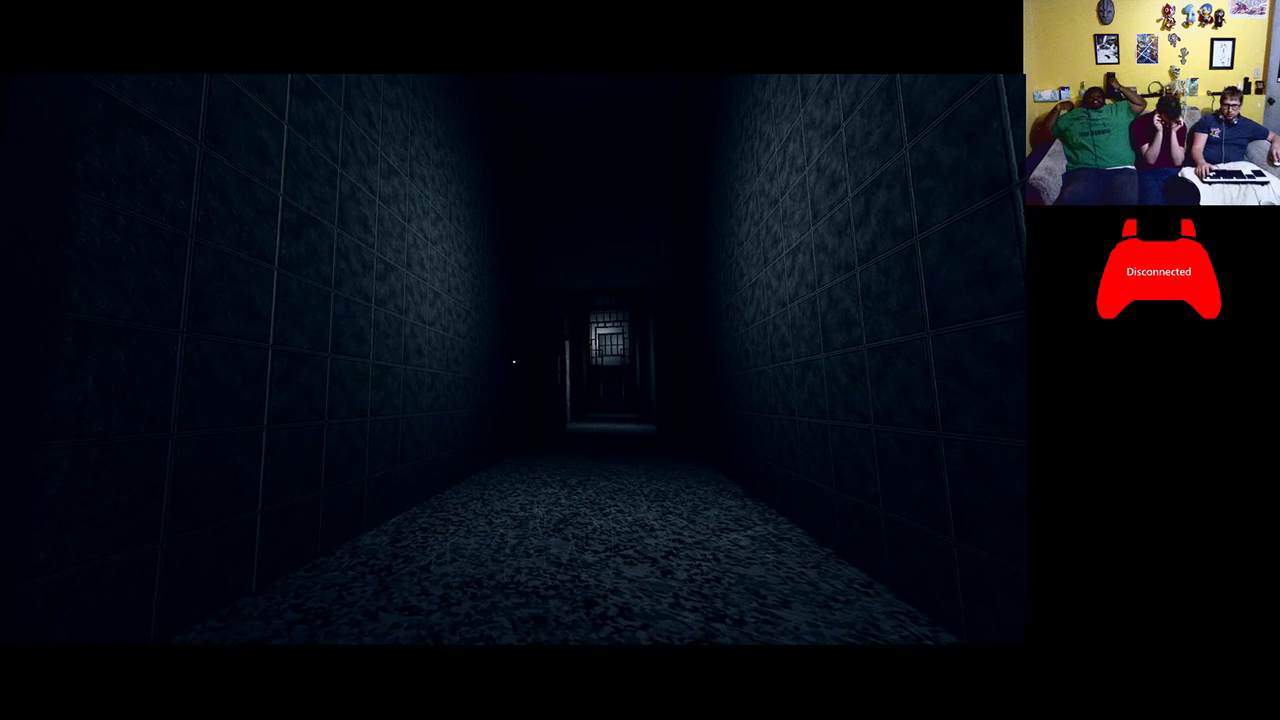
key("Escape")
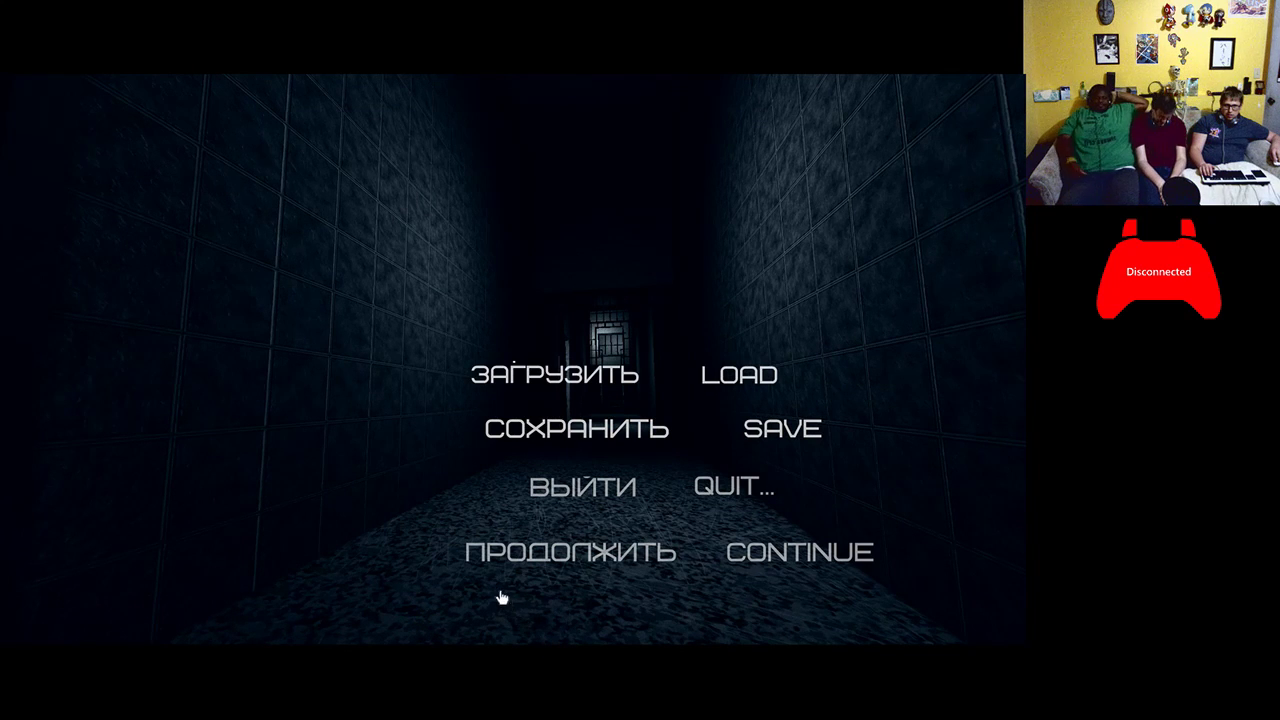
left_click(510, 401)
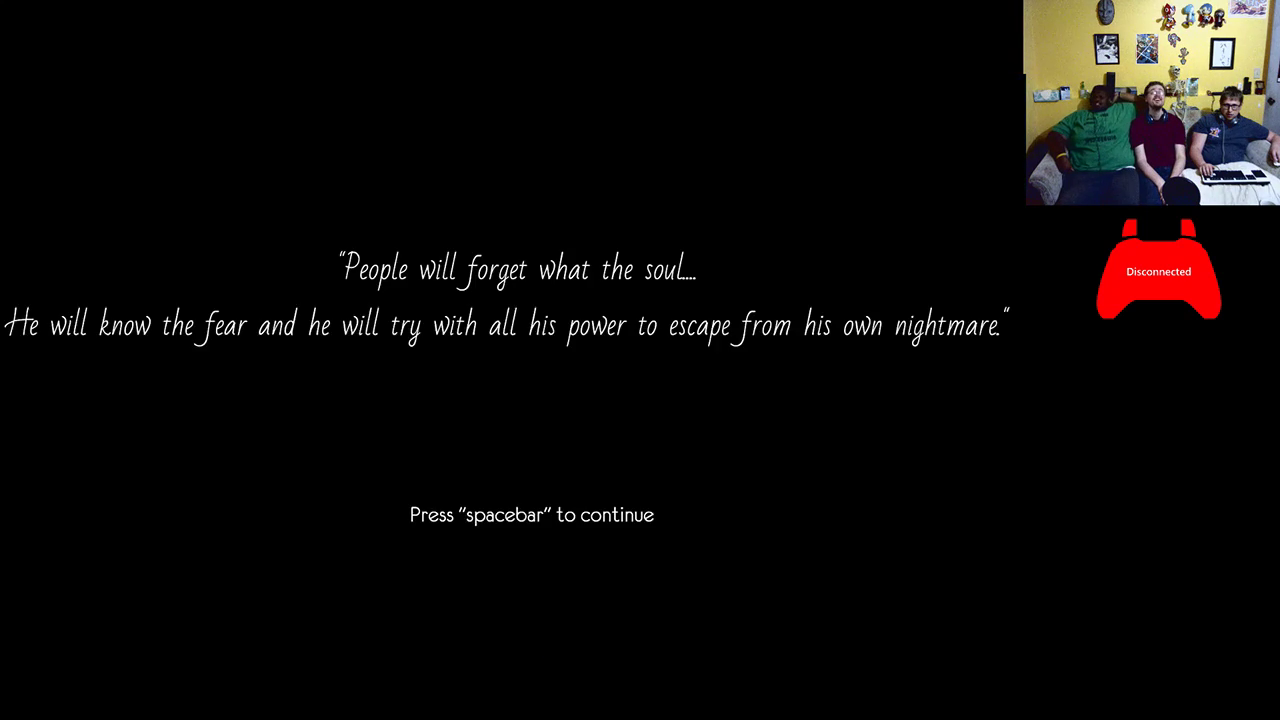
key("space")
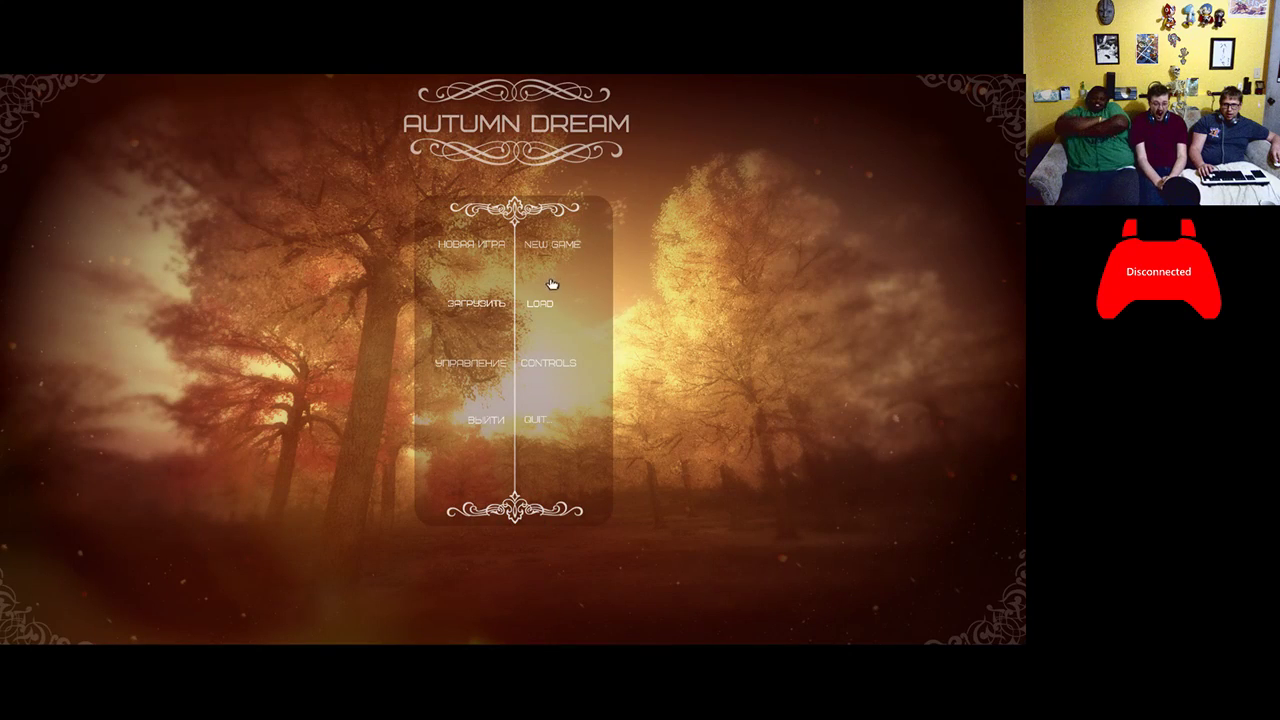
left_click(545, 308)
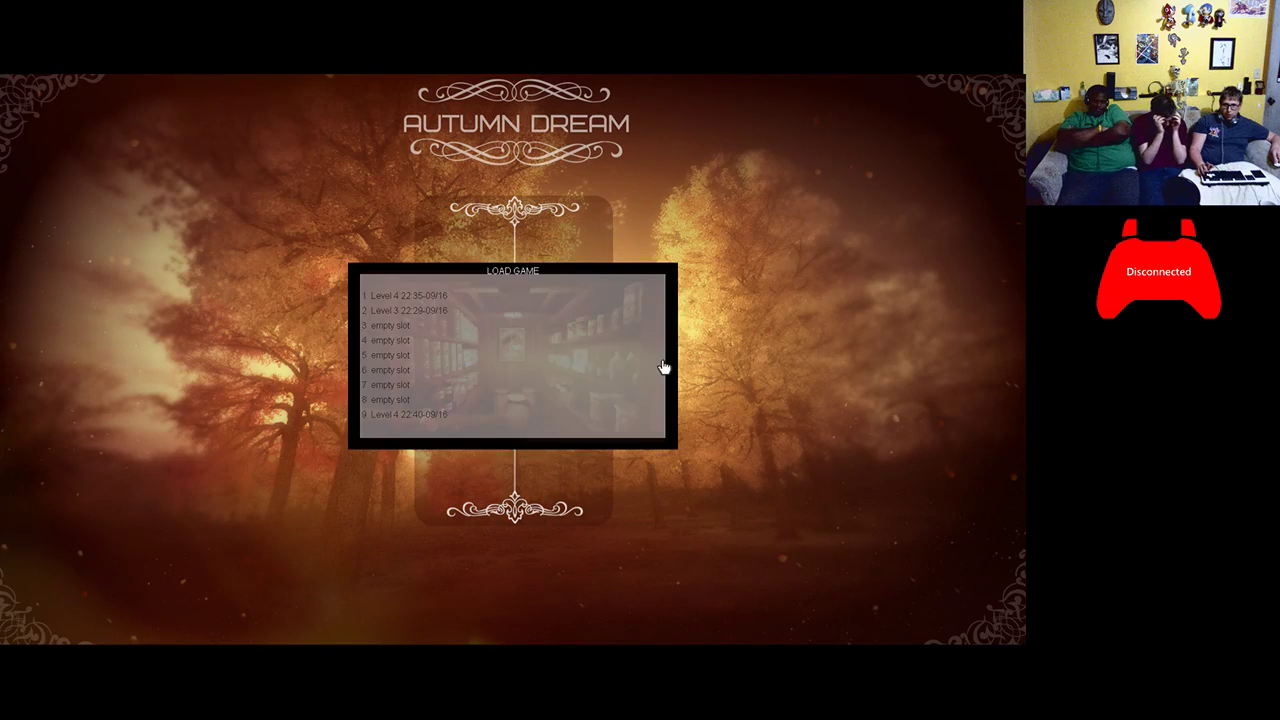
left_click(434, 413)
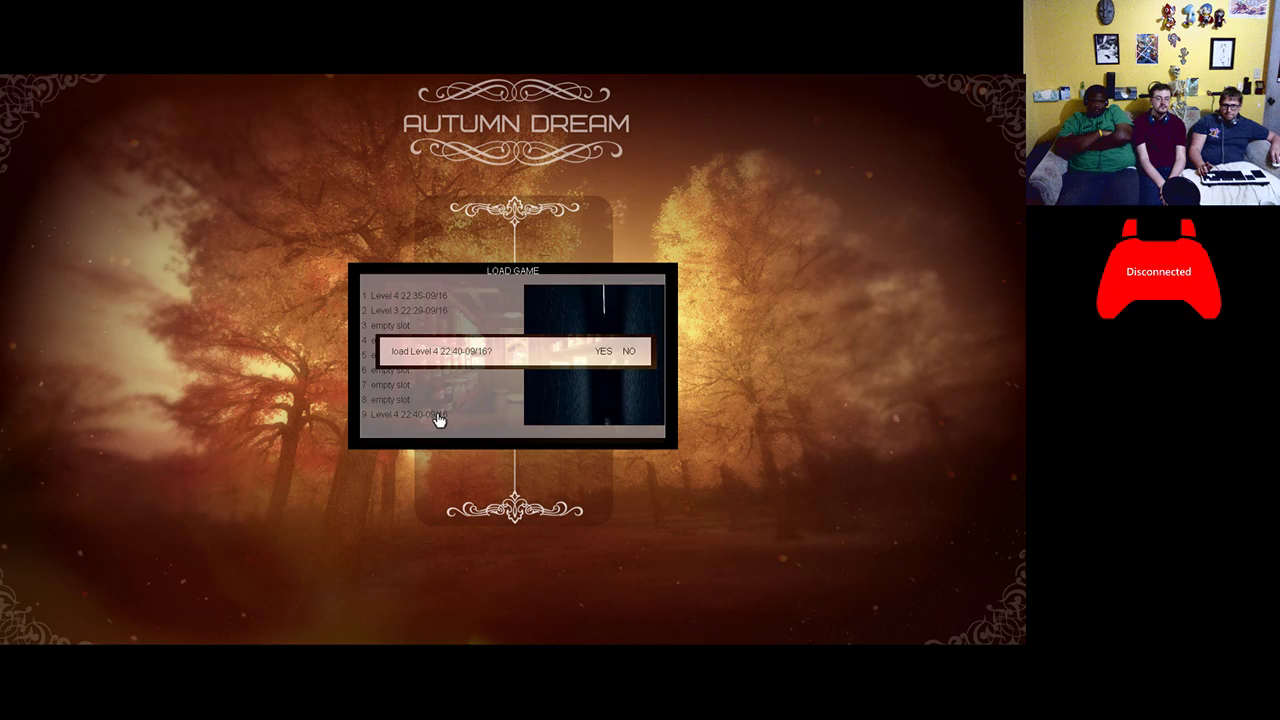
left_click(608, 356)
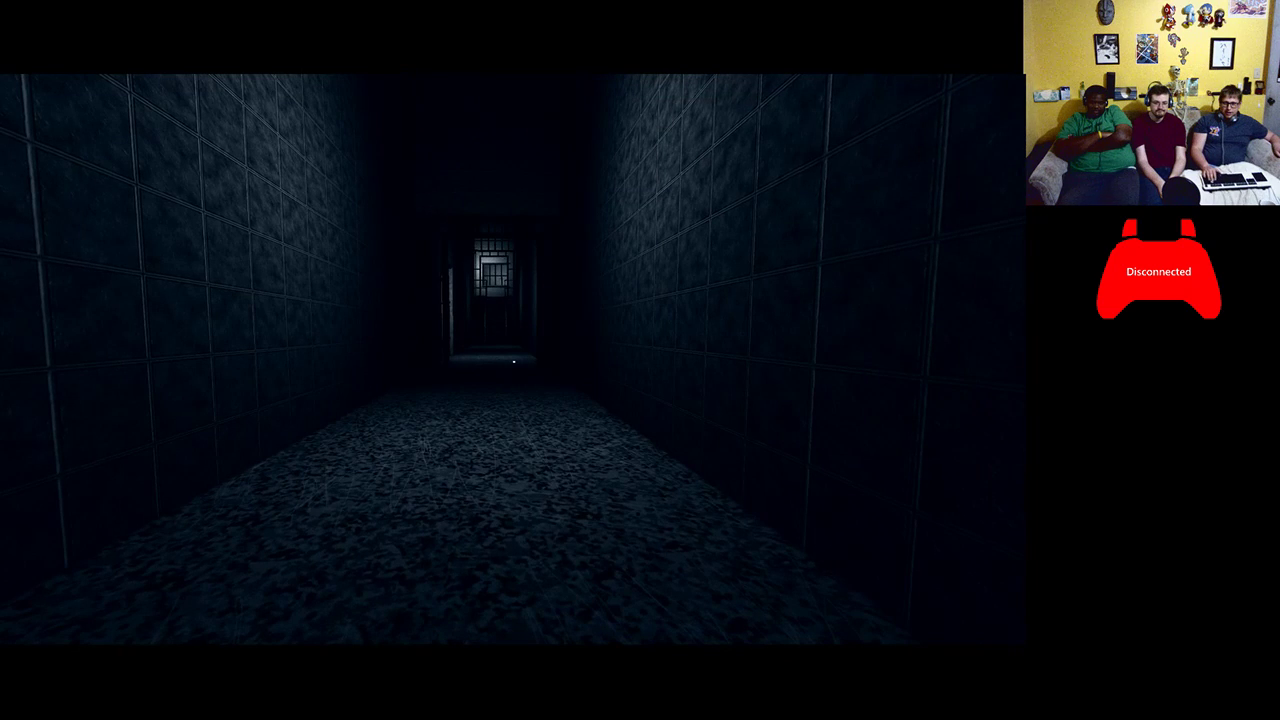
key("Escape")
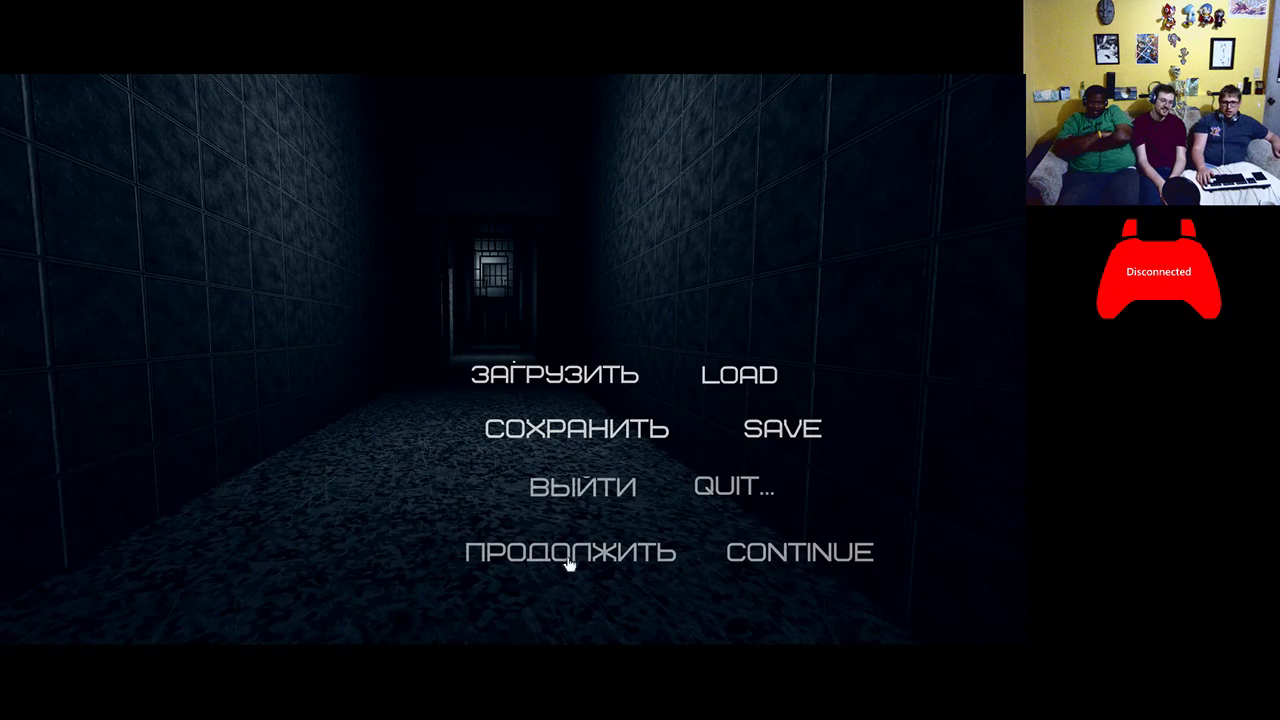
left_click(552, 557)
key("Escape")
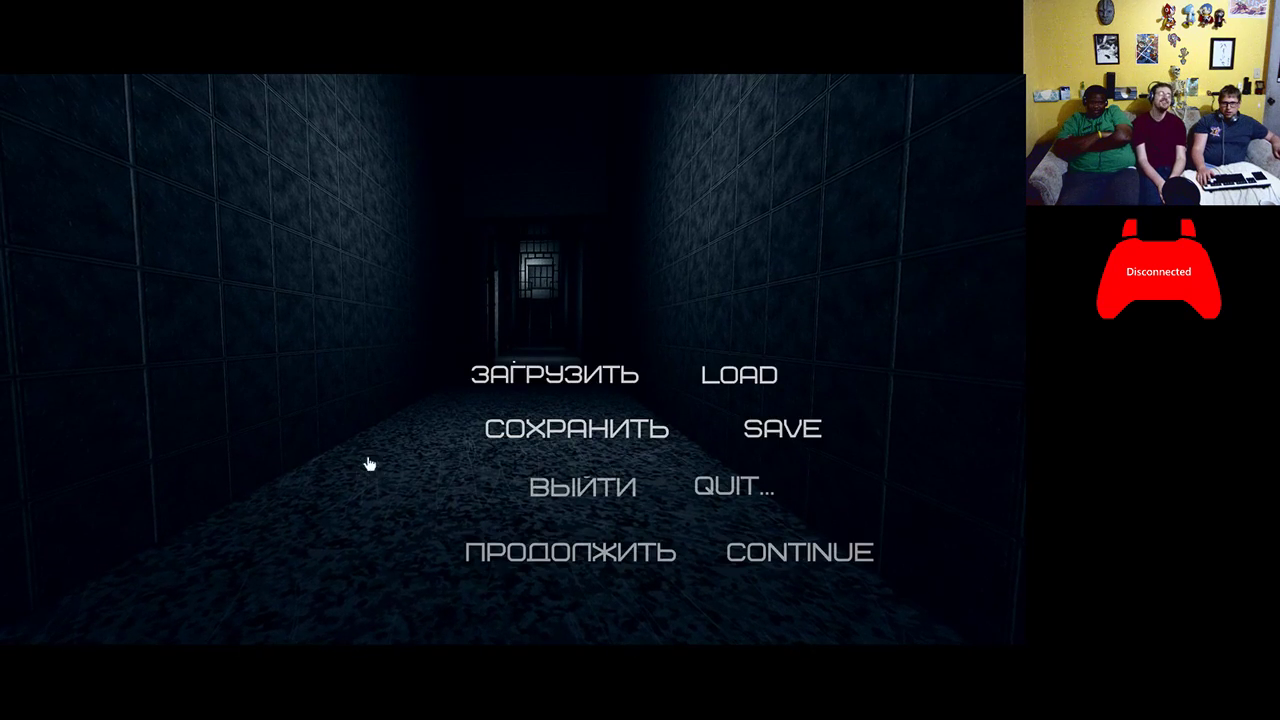
left_click(540, 374)
key("Escape")
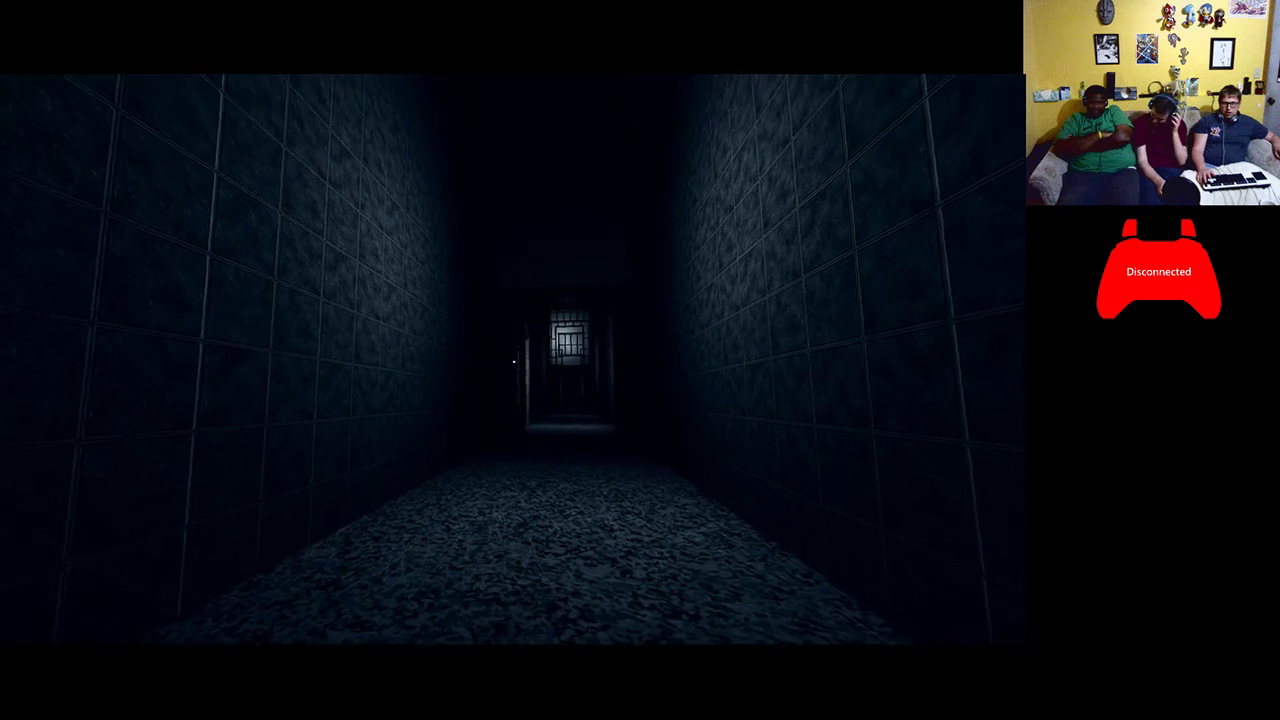
key("Escape")
left_click(540, 372)
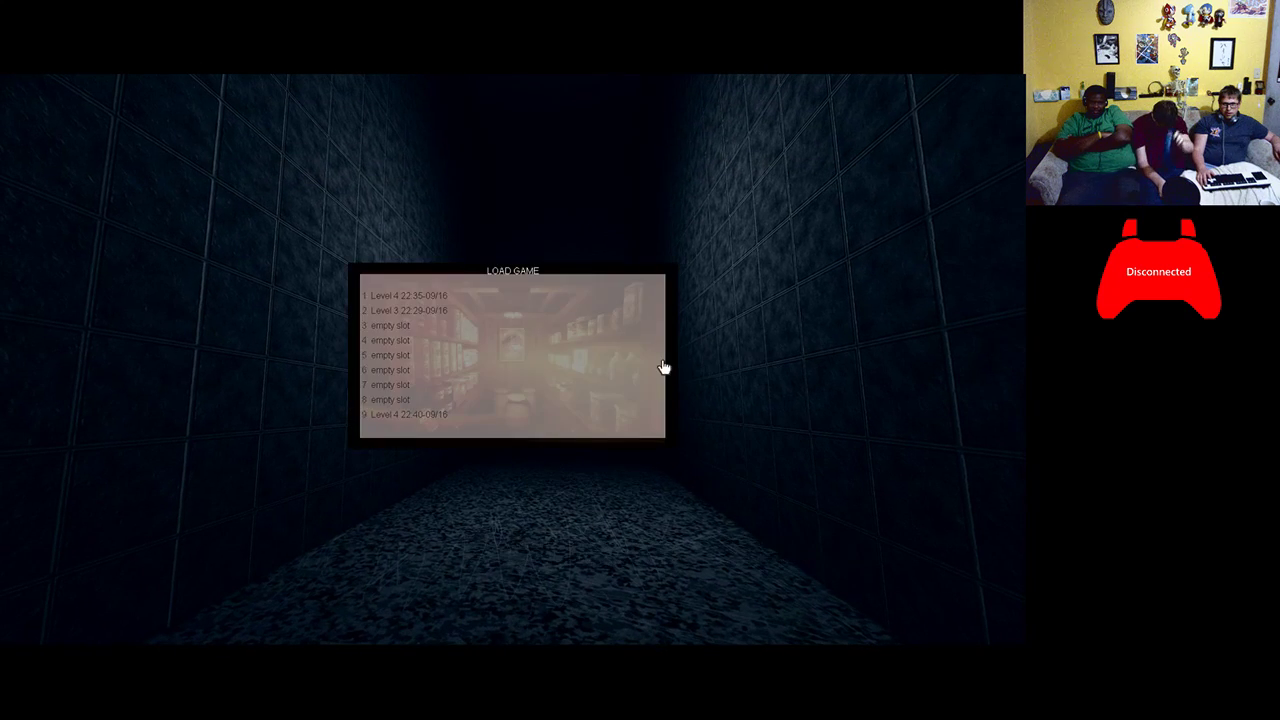
left_click(438, 297)
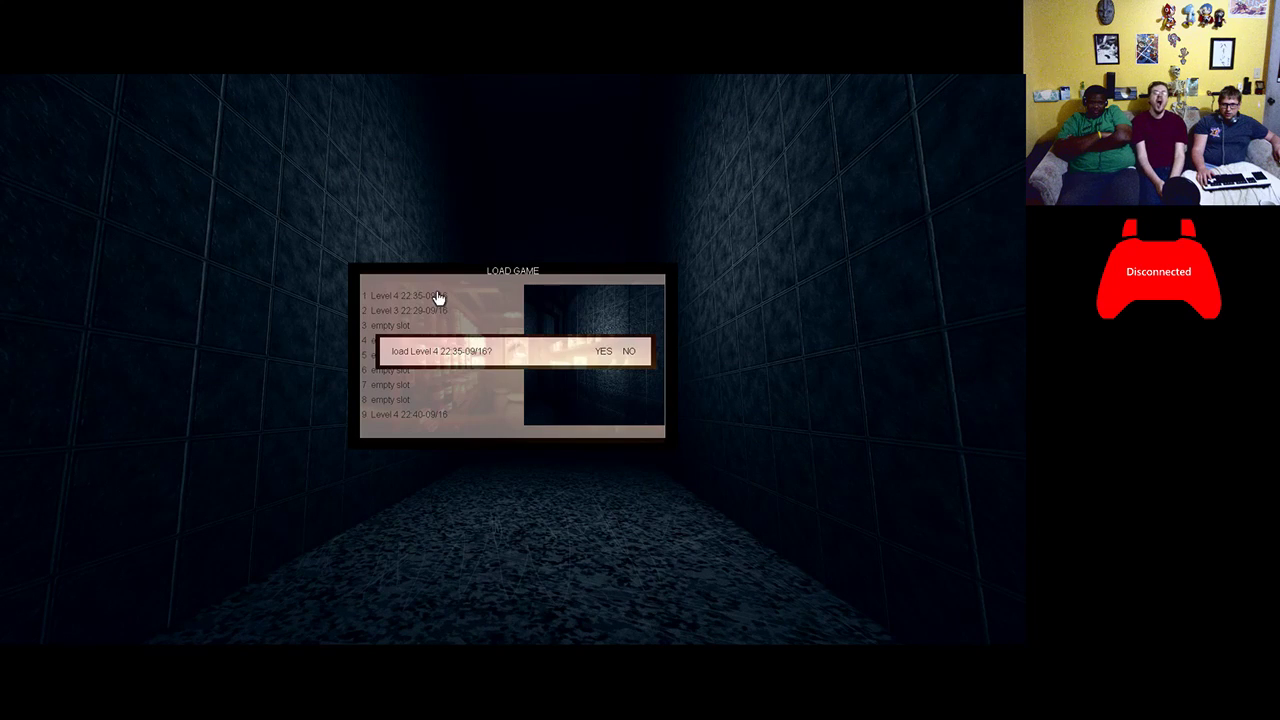
left_click(603, 356)
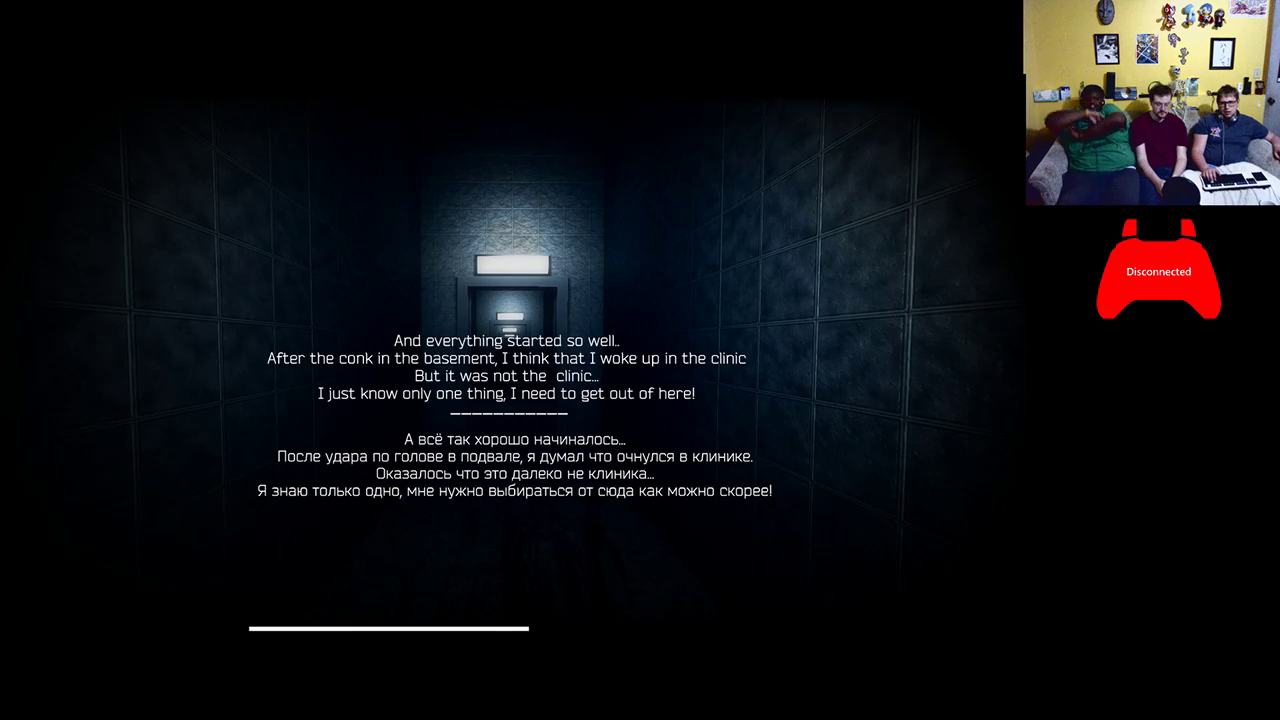